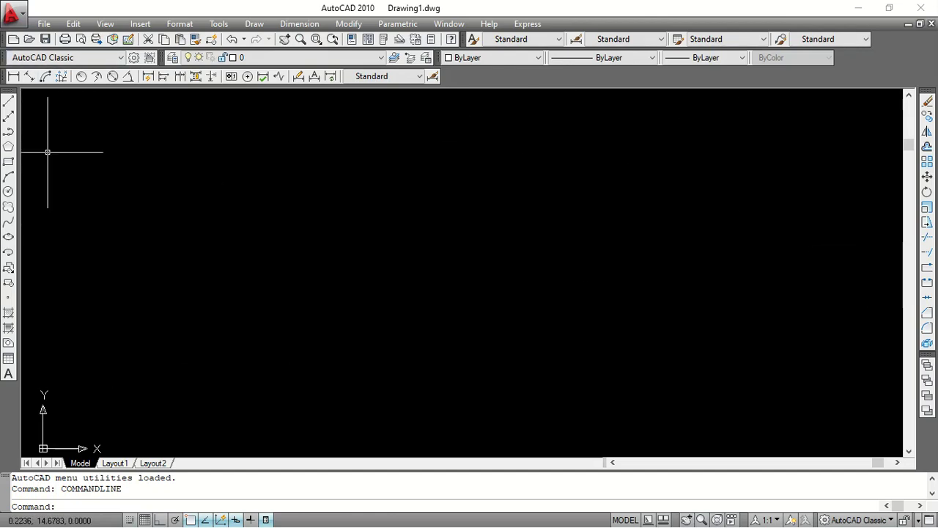
- Remove the Dimension toolbar from the workspace
left_click_drag(8, 91, 59, 254)
left_click(490, 251)
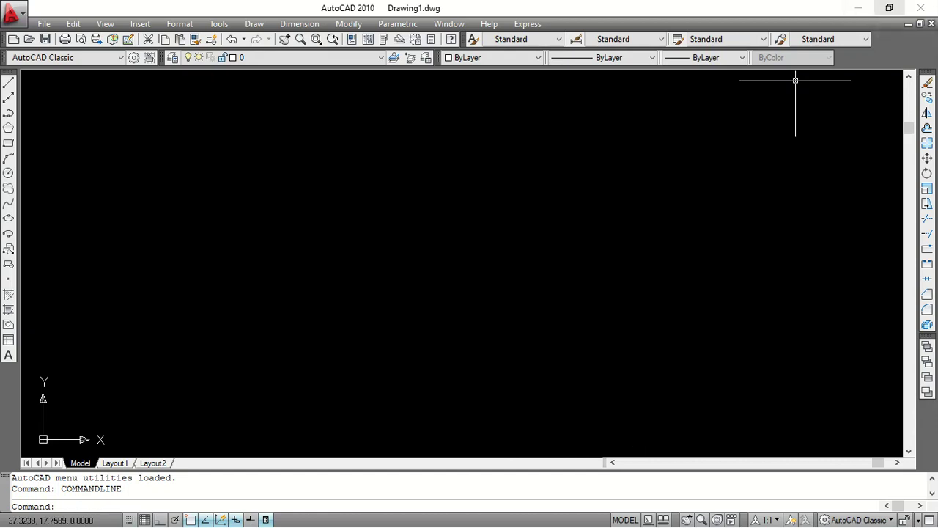
- Switch to the CADME.jpg image in Photos to read the AutoCAD lecture outline, and return to the drawing
left_click(858, 8)
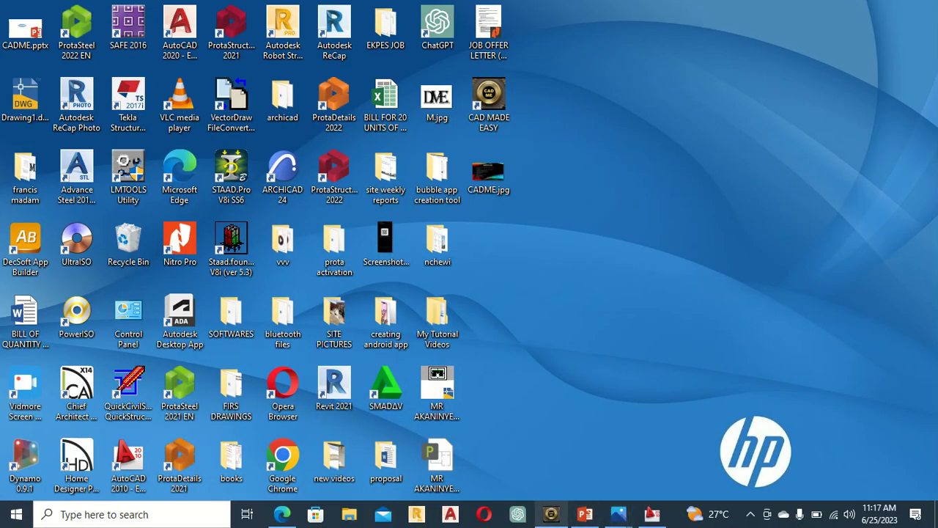
mouse_move(618, 514)
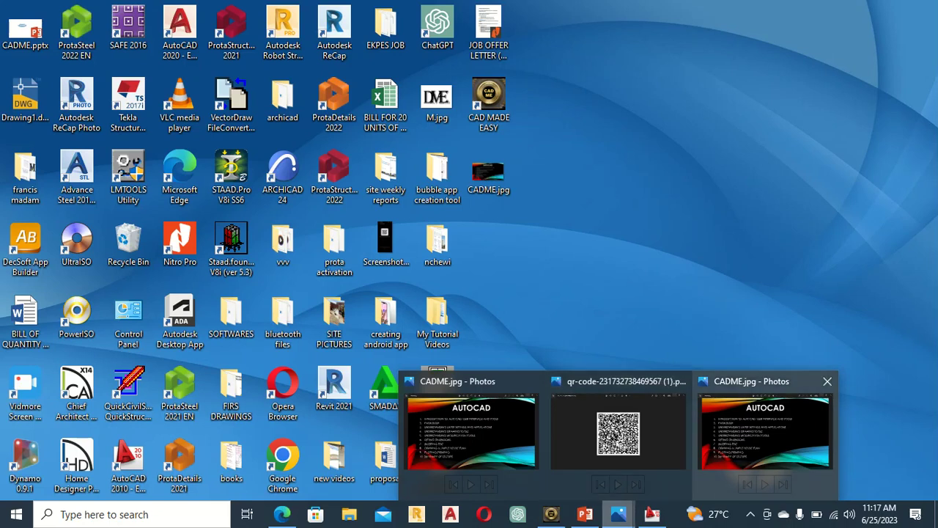
left_click(766, 440)
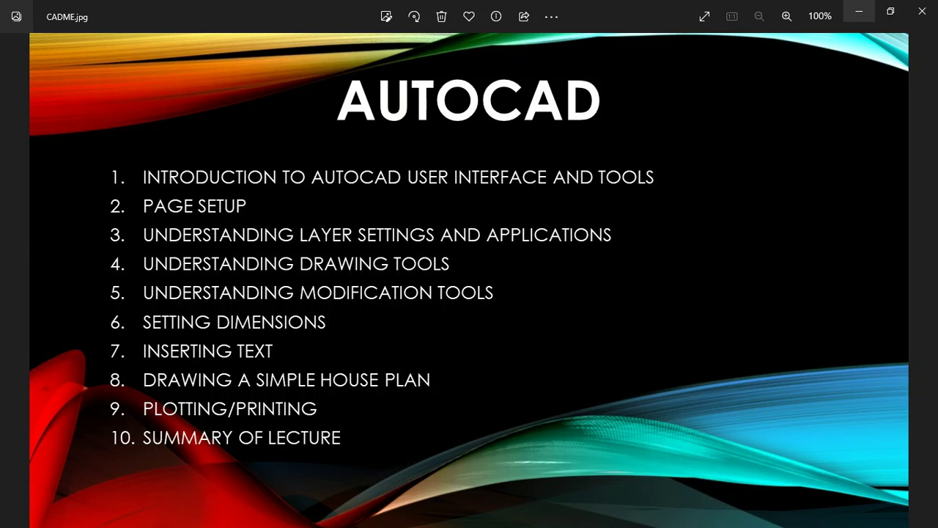
left_click(859, 11)
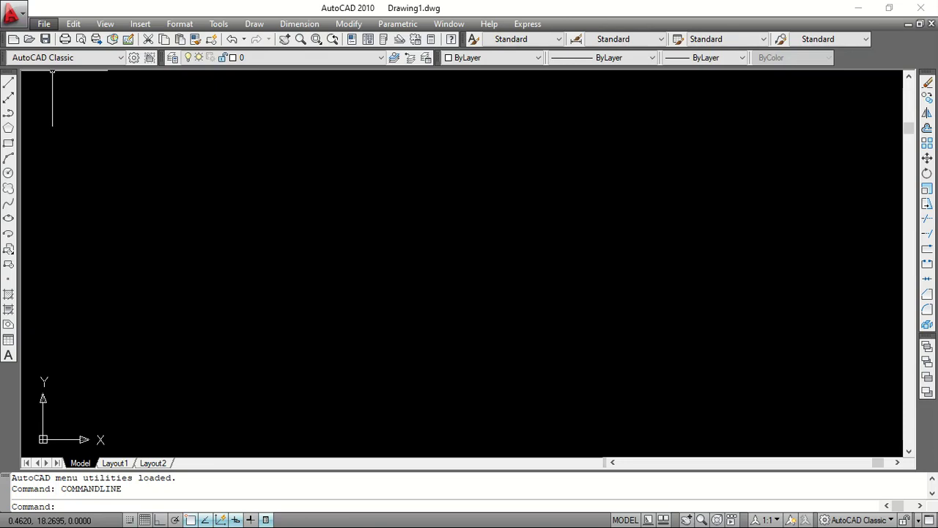
- Review the commands offered for file, edit, insert, format, drawing, dimension, modify, parametric and express operations
left_click(44, 23)
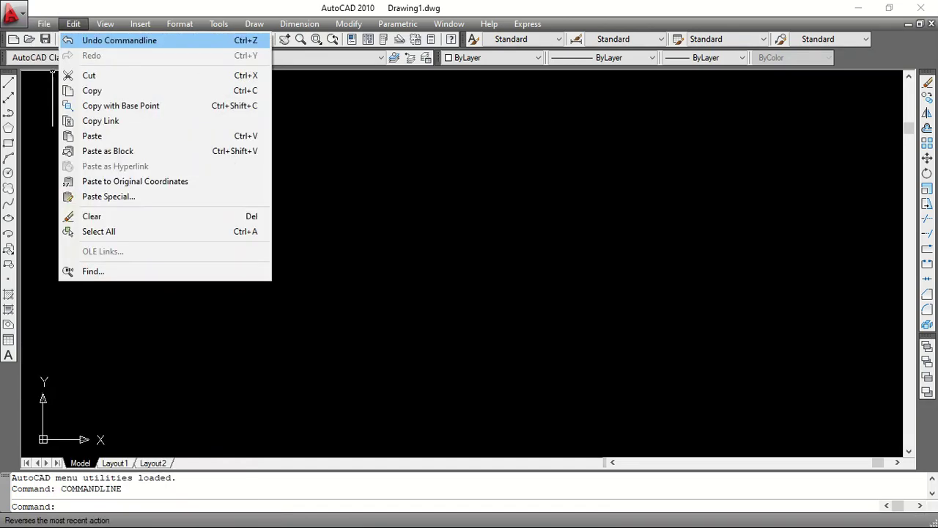
mouse_move(140, 24)
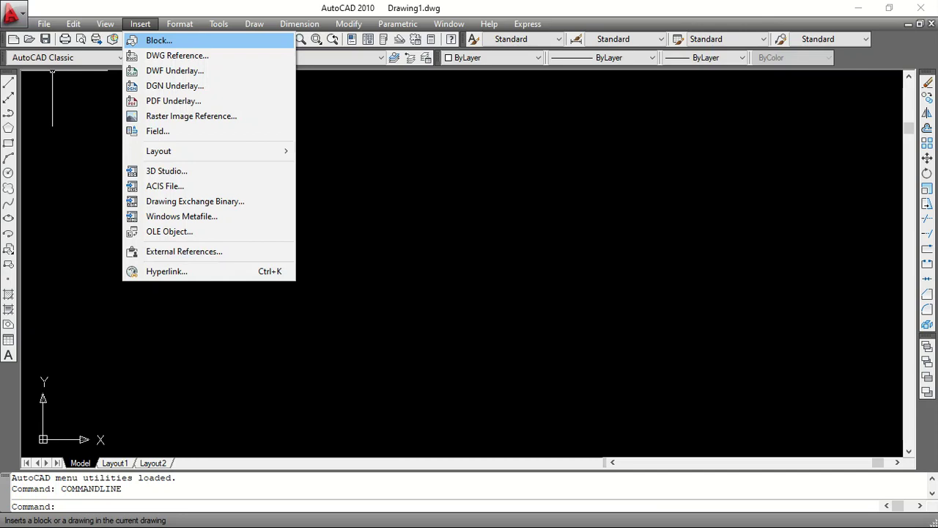
key("Right")
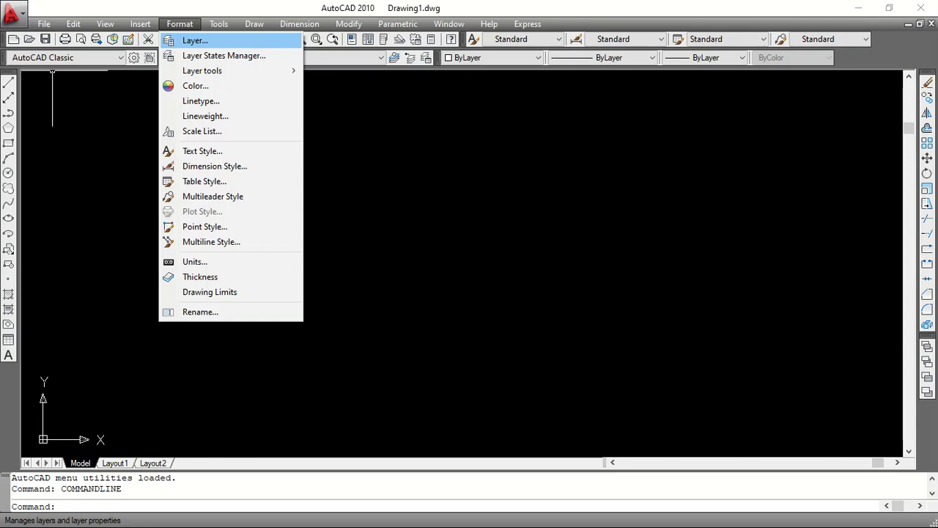
key("Right")
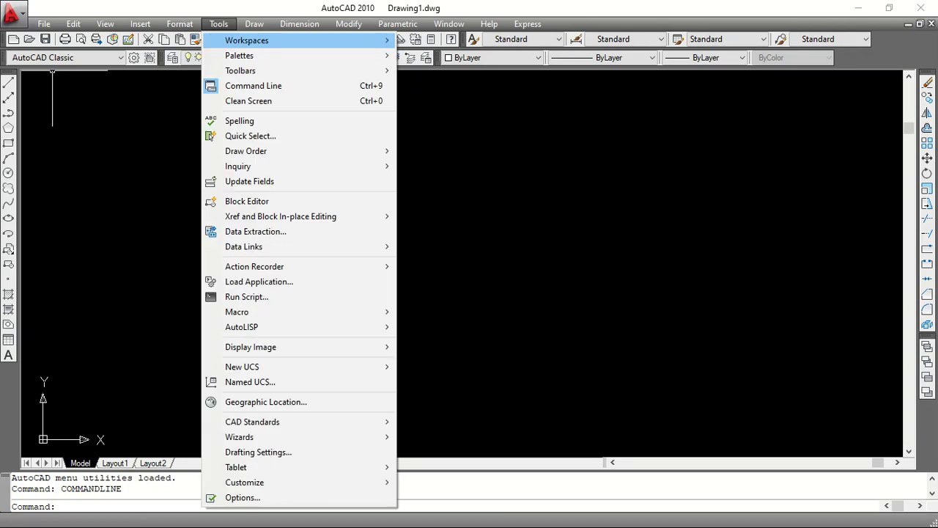
key("Right")
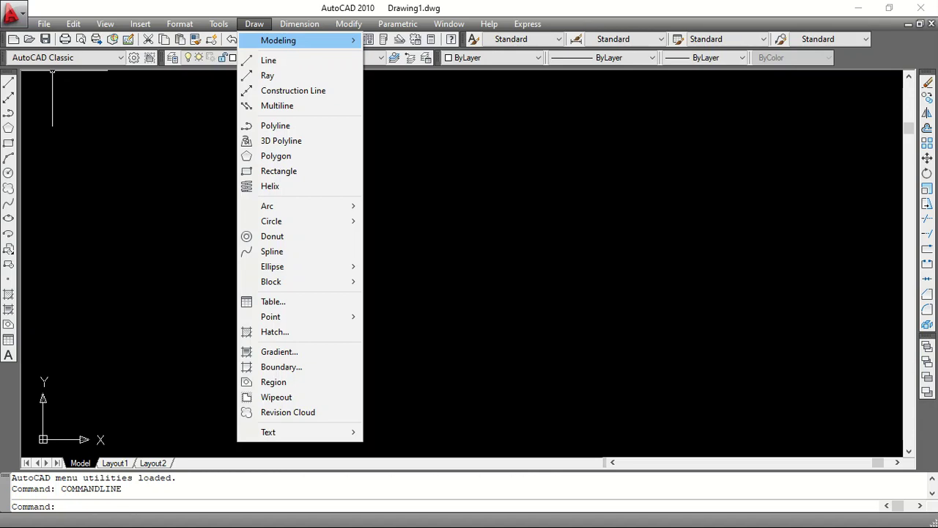
key("Right")
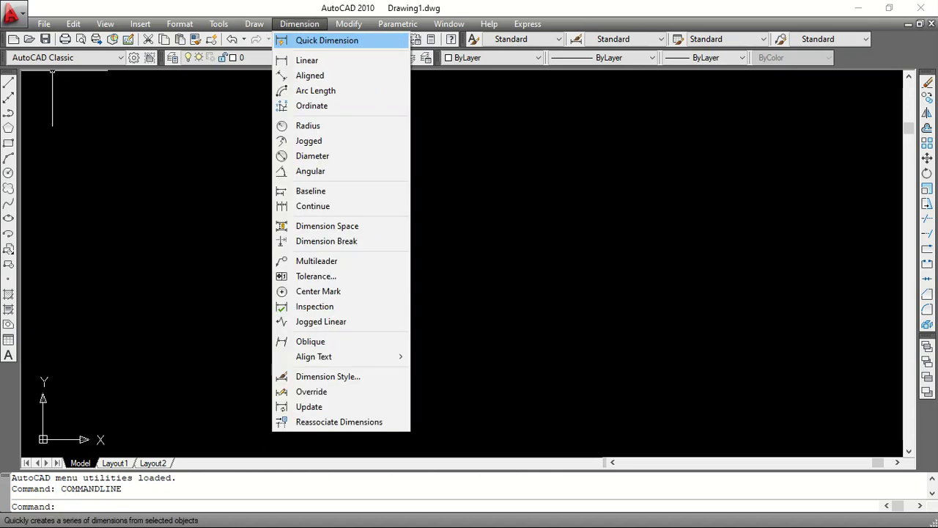
key("Down")
key("Down")
key("Down")
key("Down")
key("Down")
key("Down")
key("Up")
key("Up")
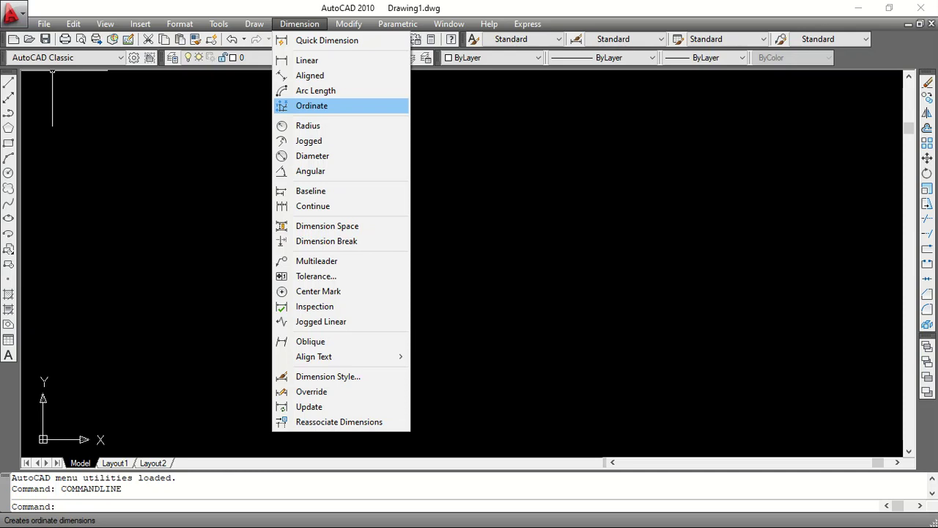
key("Right")
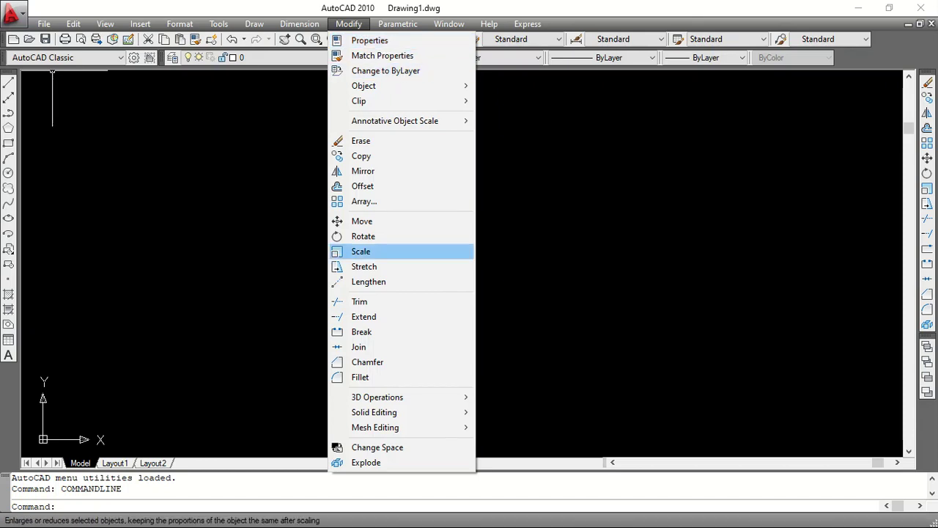
key("Right")
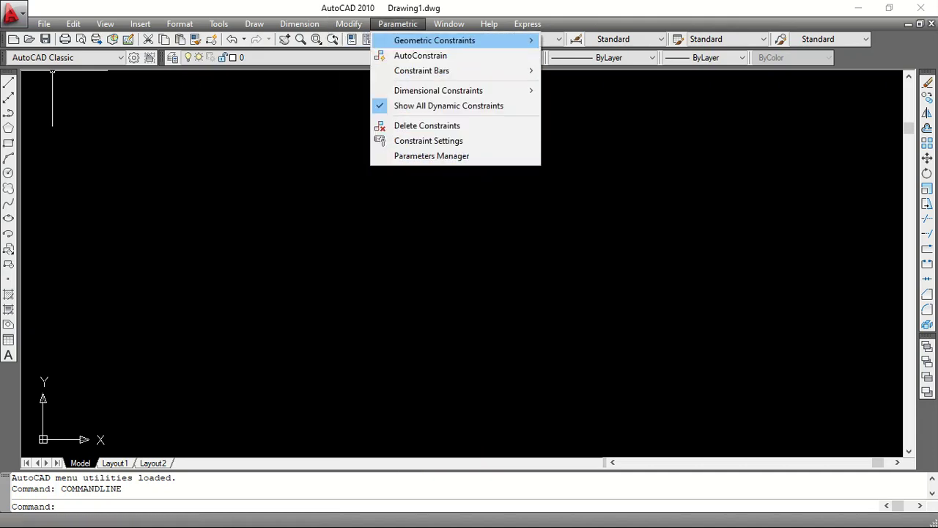
key("Right")
key("Right")
key("Left")
key("Right")
key("Right")
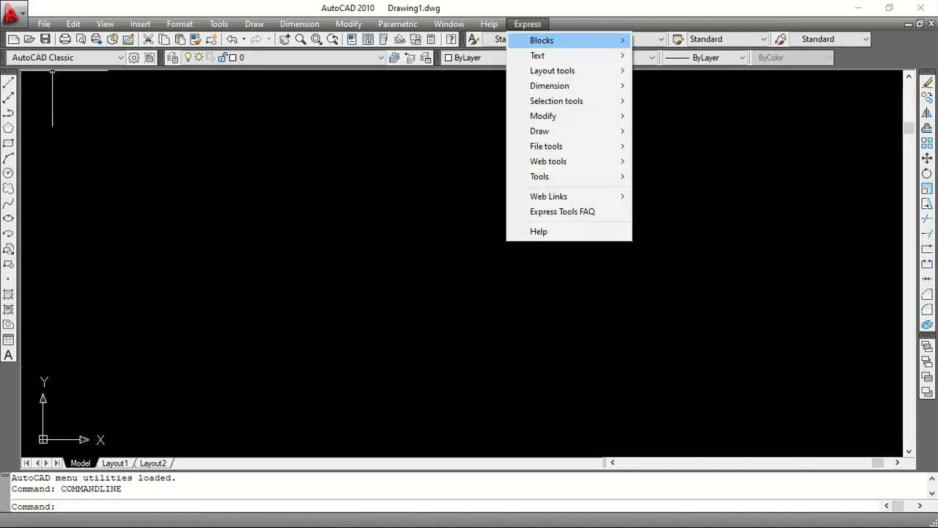
key("Left")
key("Left")
key("Left")
key("Left")
key("Left")
key("Left")
key("Left")
key("Left")
key("Left")
key("Left")
key("Left")
key("Left")
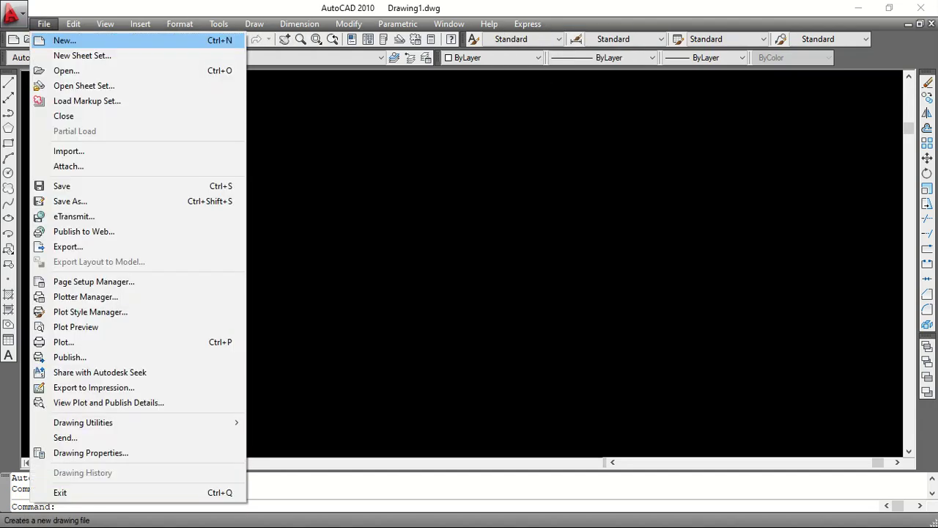
key("Right")
key("Right")
key("Right")
key("Right")
key("Right")
key("Right")
key("Right")
key("Right")
key("Right")
key("Right")
key("Right")
key("Right")
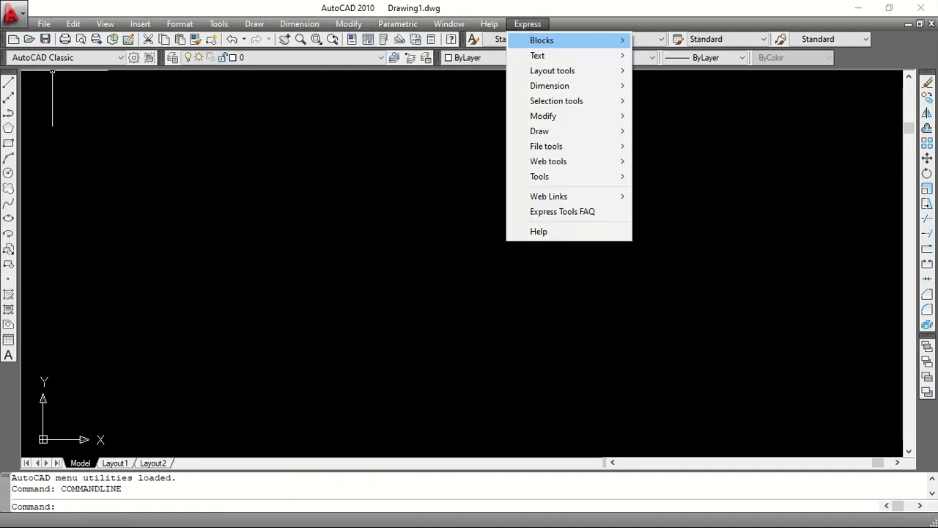
key("Left")
key("Left")
key("Left")
key("Left")
key("Left")
key("Left")
key("Left")
key("Left")
key("Left")
key("Left")
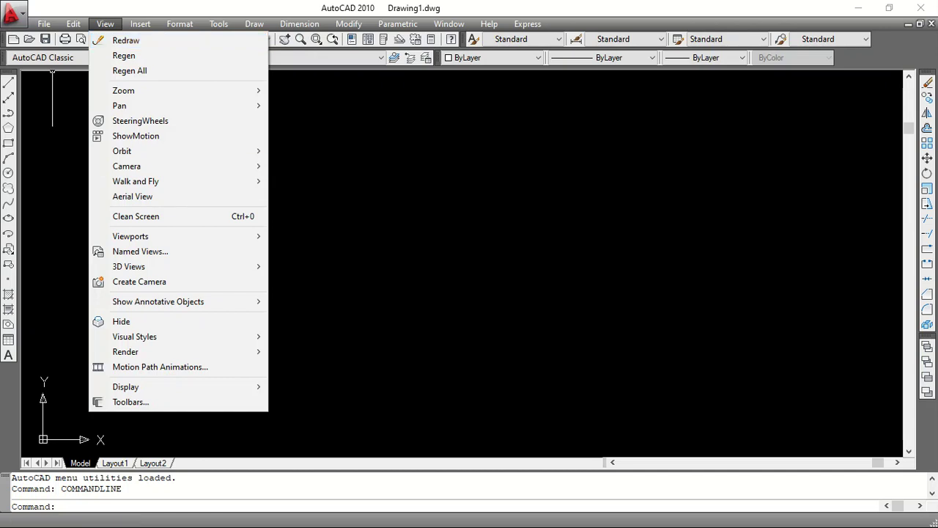
left_click(330, 113)
left_click(338, 129)
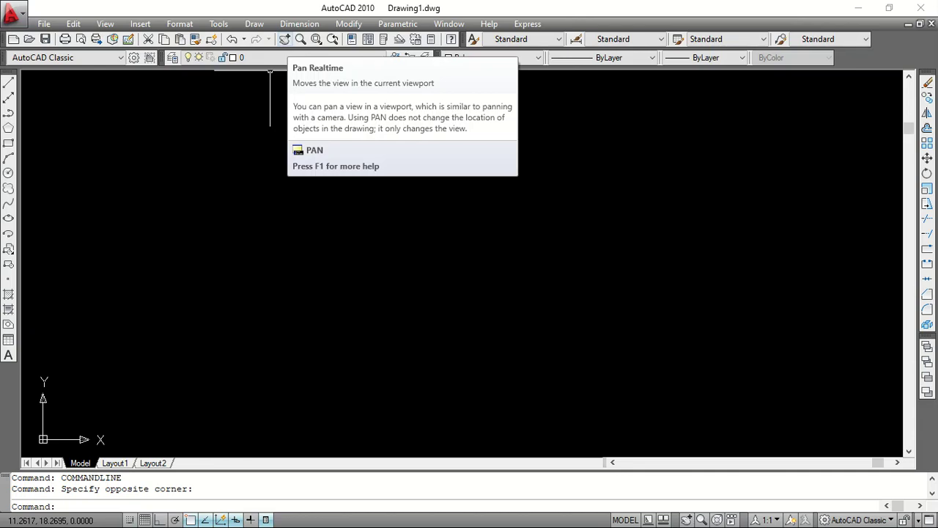
- Draw a rectangle in the empty drawing with its upper-left corner at about (10.1, 13.2)
left_click(8, 143)
left_click(247, 173)
left_click(473, 290)
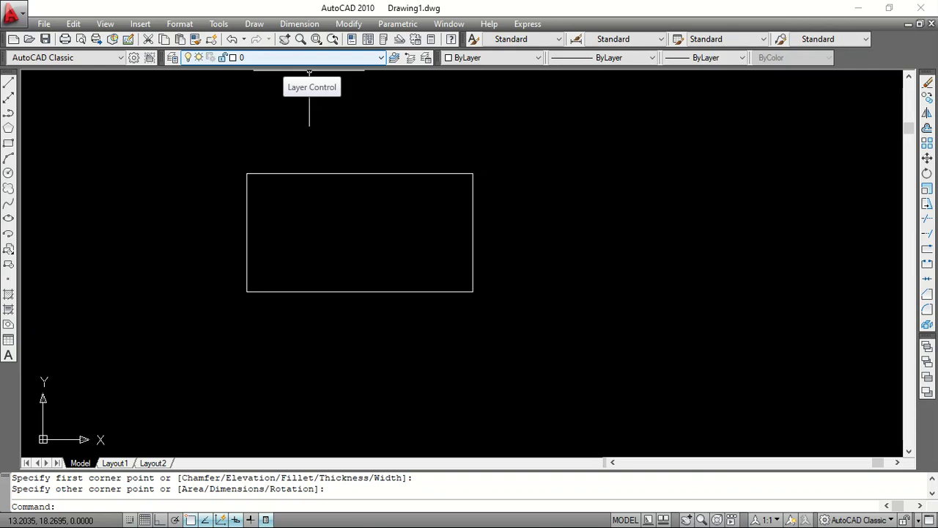
- Pan the view in real time so the rectangle shifts slightly, and end panning
left_click(285, 39)
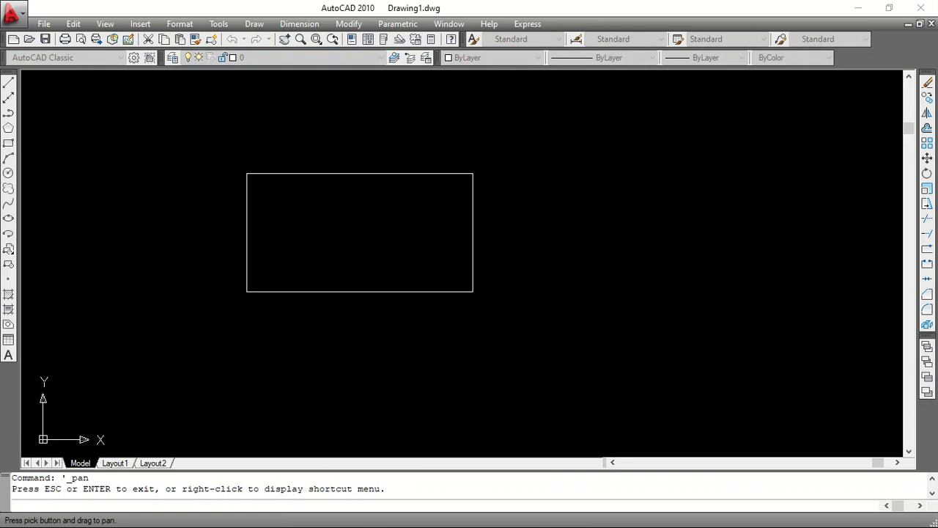
mouse_move(360, 232)
left_mouse_down()
mouse_move(374, 232)
mouse_move(335, 279)
mouse_move(304, 256)
mouse_move(473, 258)
mouse_move(391, 257)
mouse_move(418, 281)
mouse_move(335, 237)
mouse_move(377, 234)
left_mouse_up()
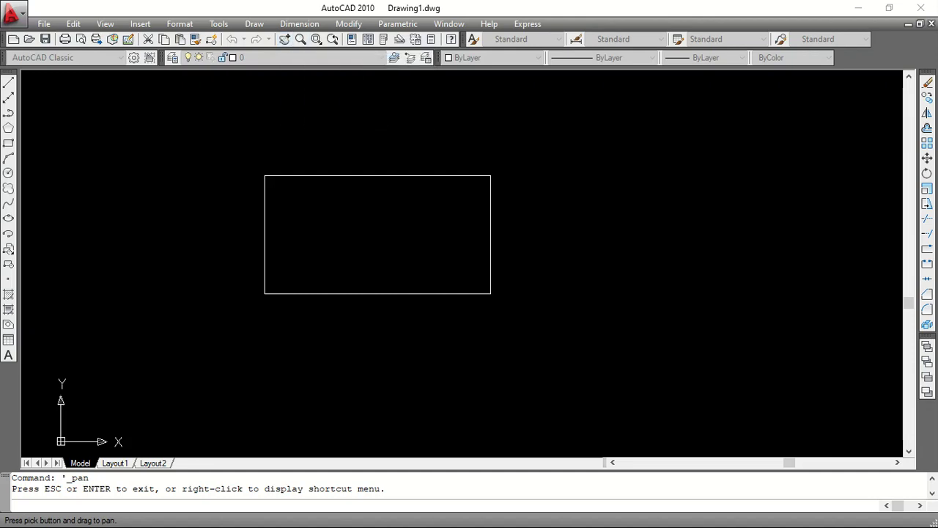
key("Escape")
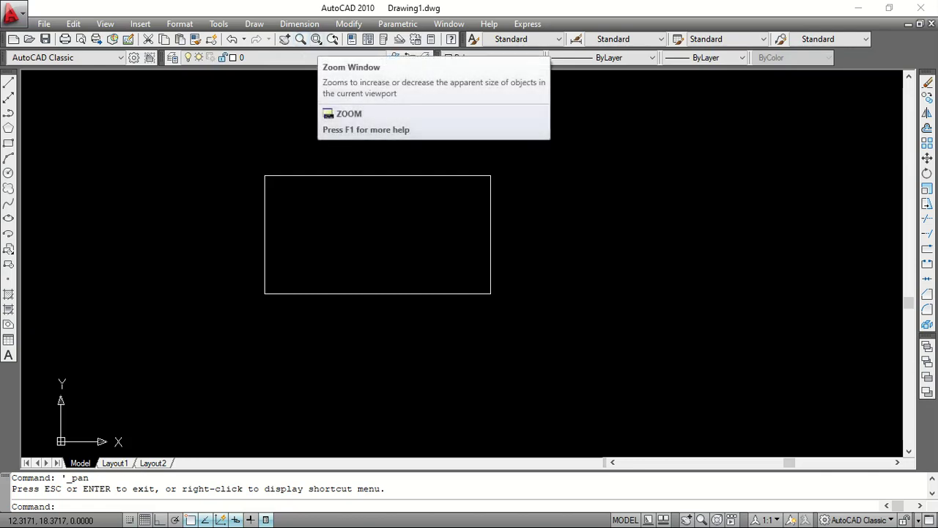
- Enlarge the view of the rectangle with a zoom window around it, and zoom back out a little
left_click(316, 39)
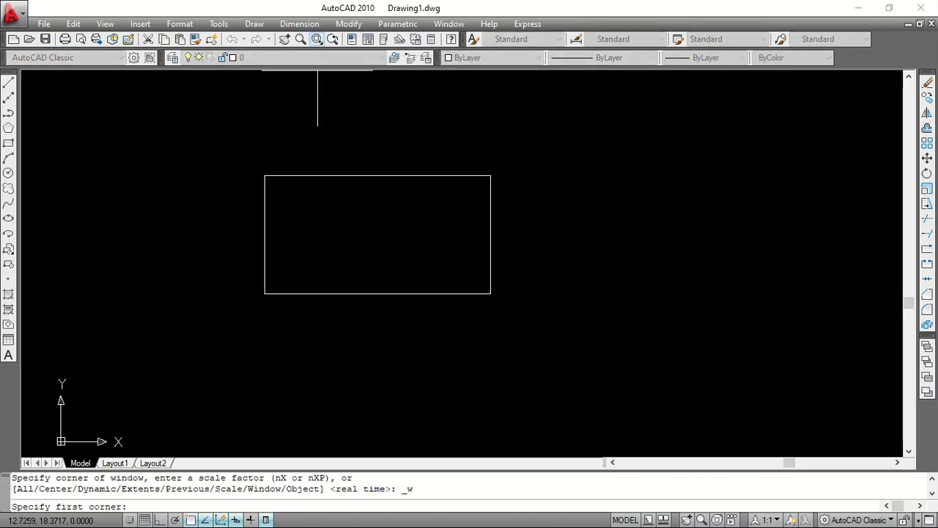
left_click(316, 39)
left_click(244, 162)
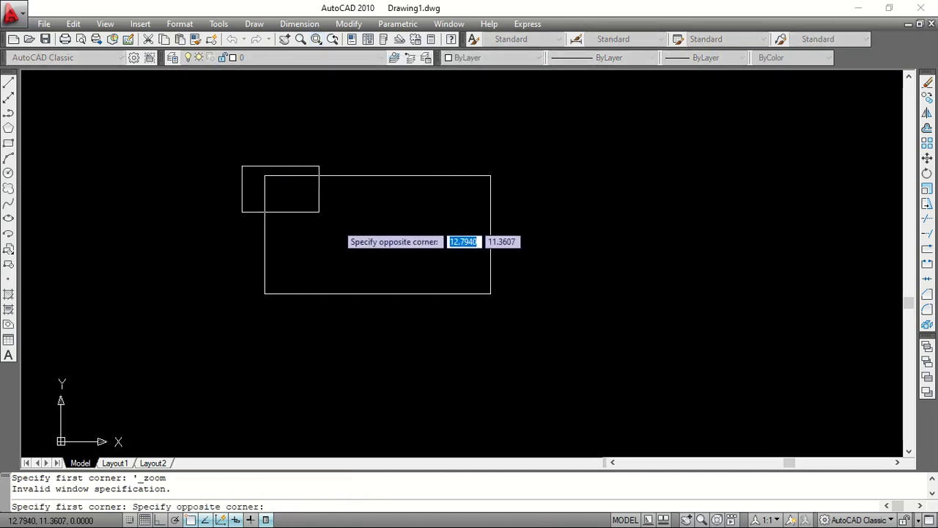
left_click(510, 300)
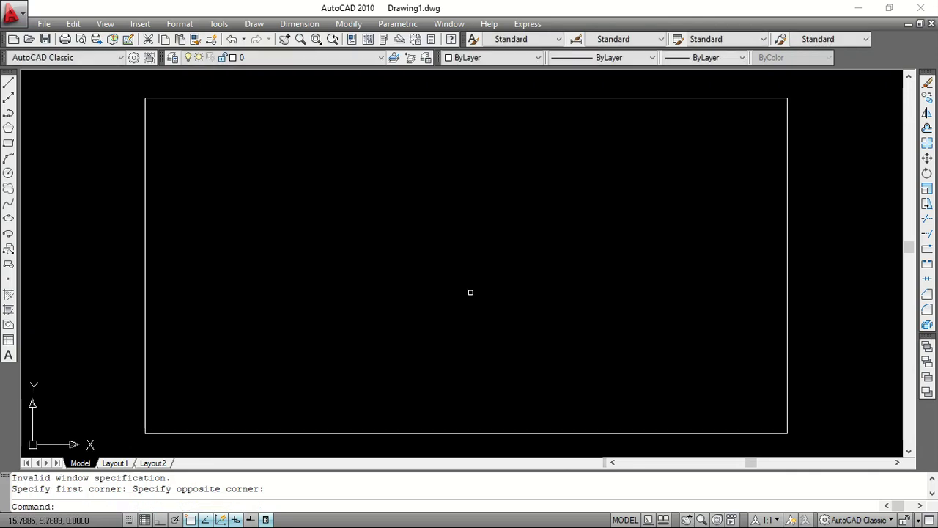
scroll(387, 325, "down", 1)
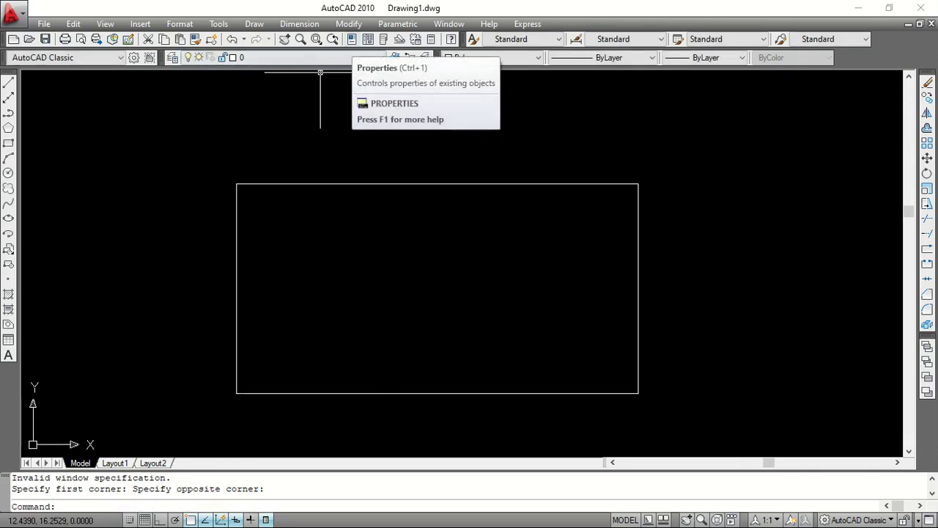
- Inspect the rectangle's properties, clear the selection and close the property display
left_click(331, 183)
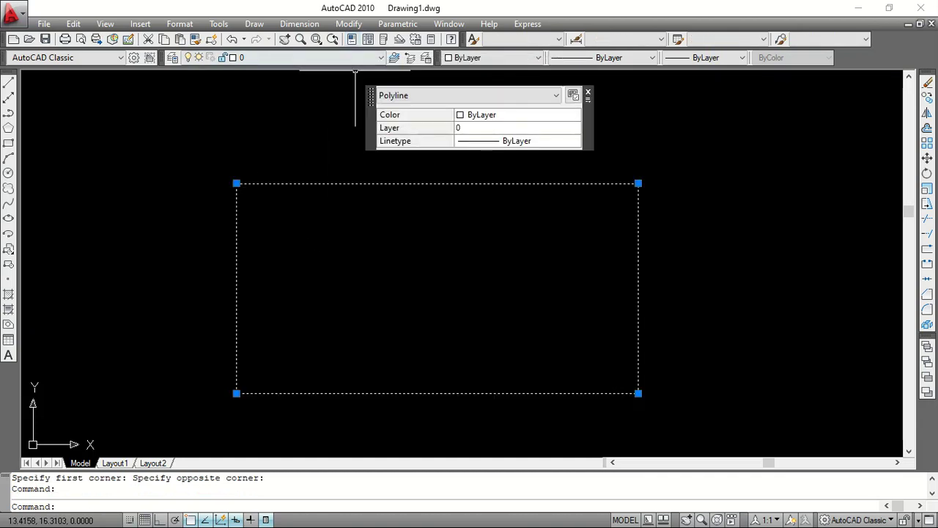
left_click(356, 39)
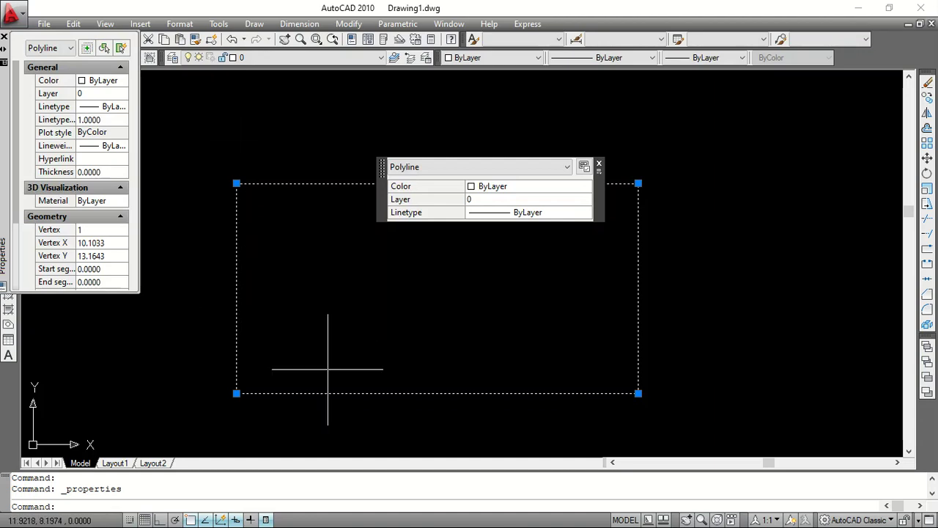
key("Escape")
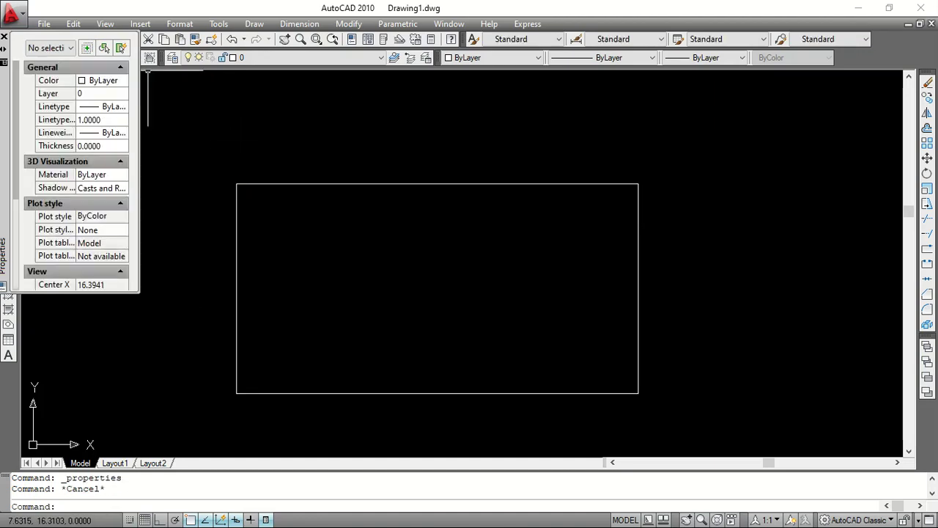
key("ctrl+1")
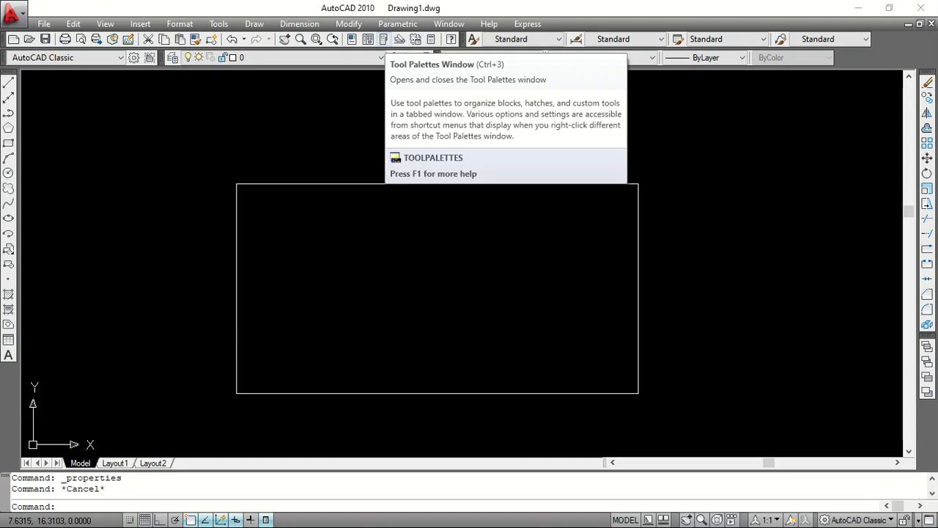
- Insert the Vehicles - Metric block from the Architectural tool palette into the drawing, and close the tool palettes
left_click(384, 39)
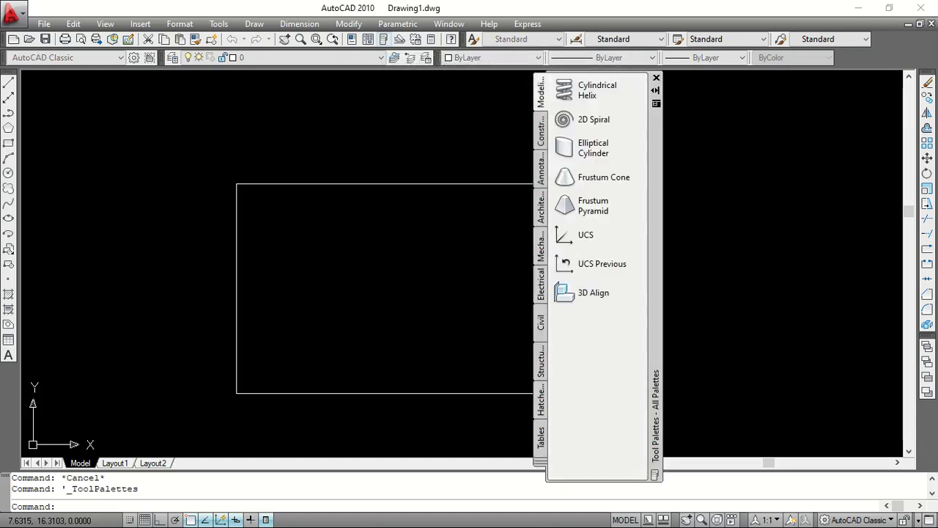
left_click(541, 212)
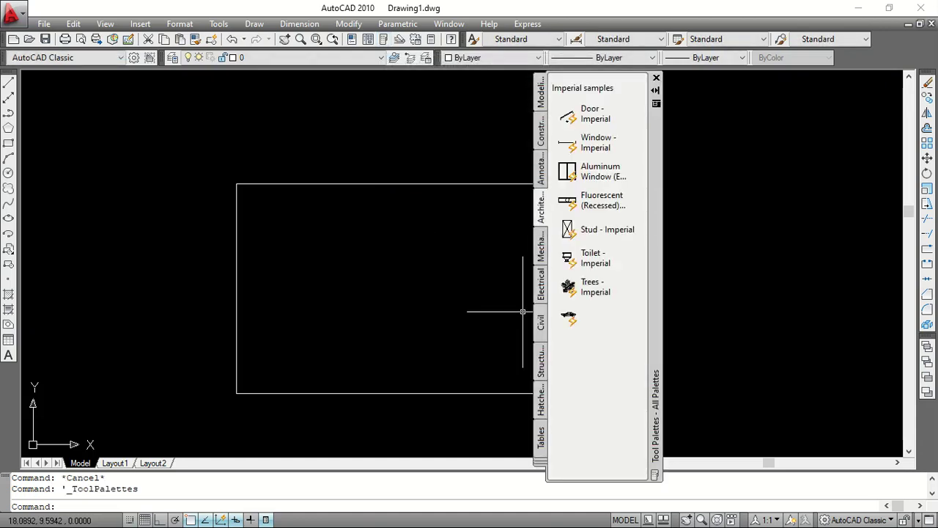
scroll(597, 279, "down", 5)
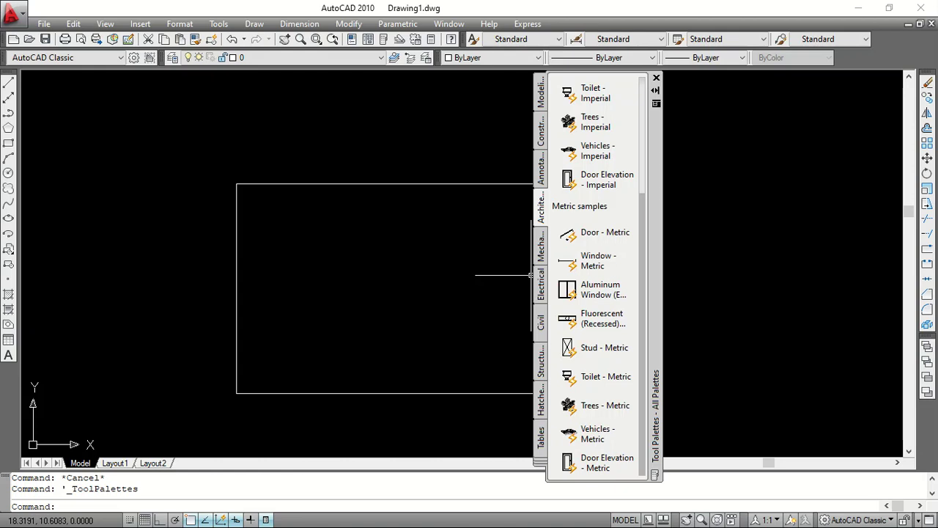
left_click(586, 429)
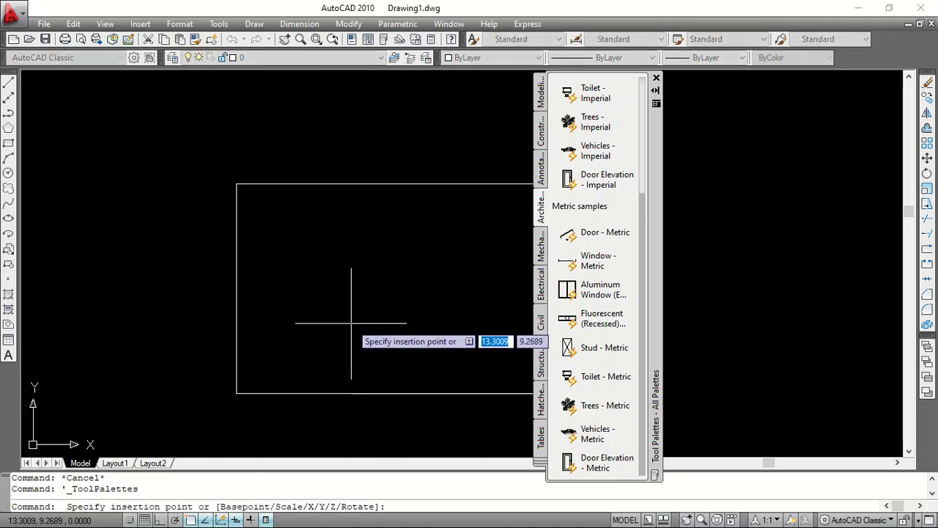
scroll(347, 300, "up", 2)
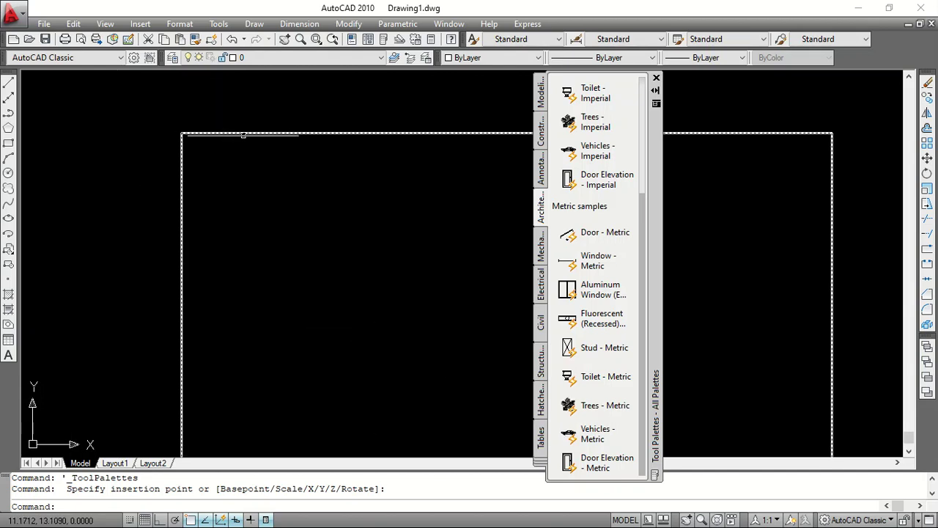
key("Escape")
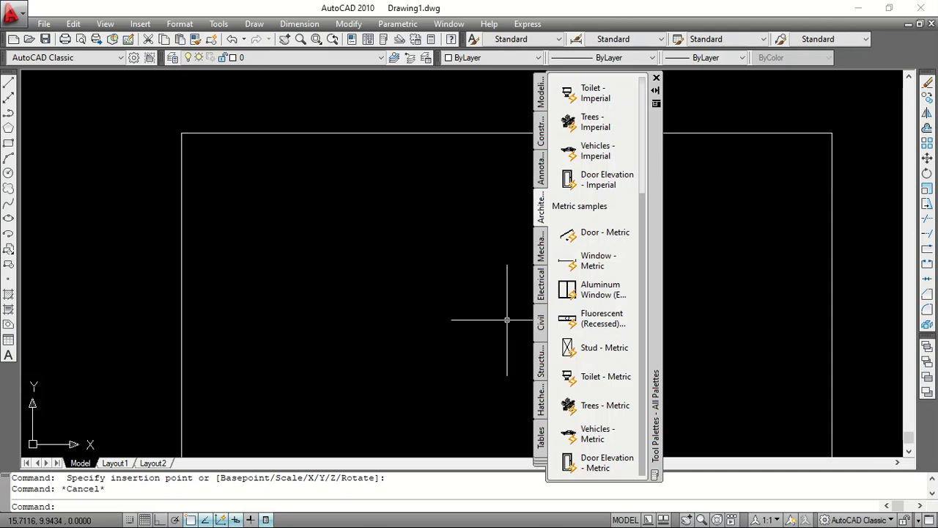
key("ctrl+3")
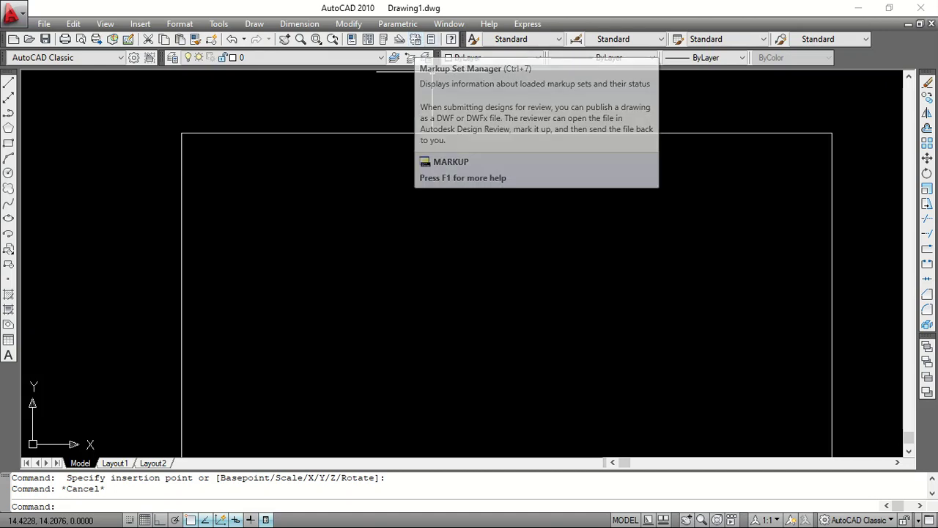
- Calculate 78 + 6 in an enlarged QuickCalc calculator, and close the calculator
left_click(431, 38)
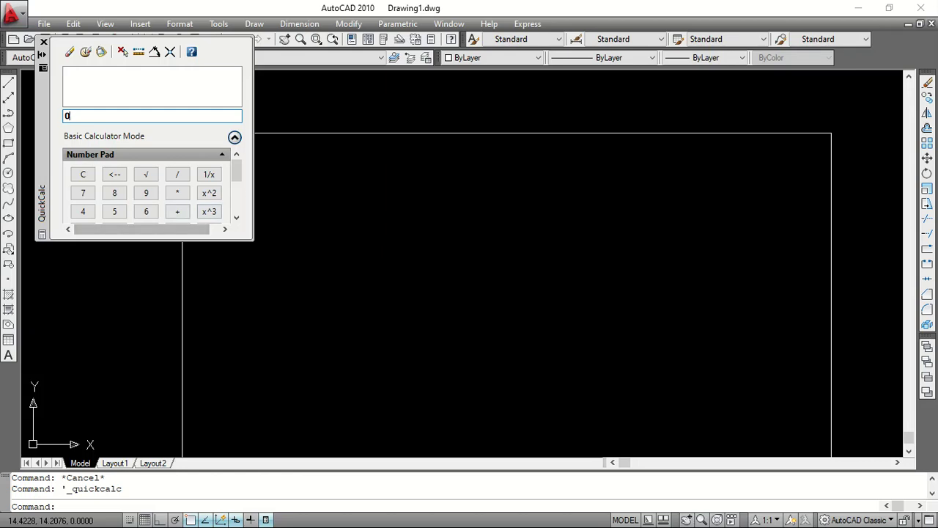
left_click_drag(208, 241, 207, 344)
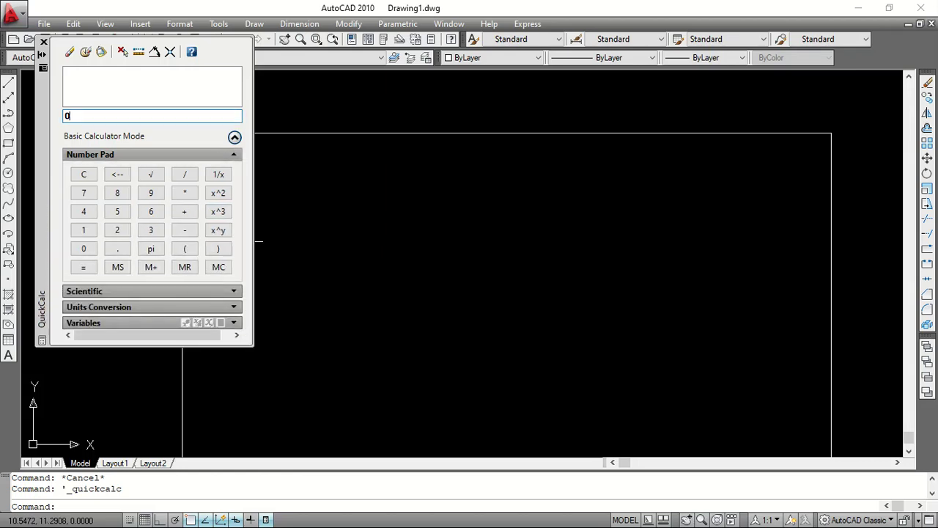
left_click(84, 192)
left_click(118, 192)
left_click(185, 211)
left_click(151, 211)
left_click(84, 267)
left_click(43, 42)
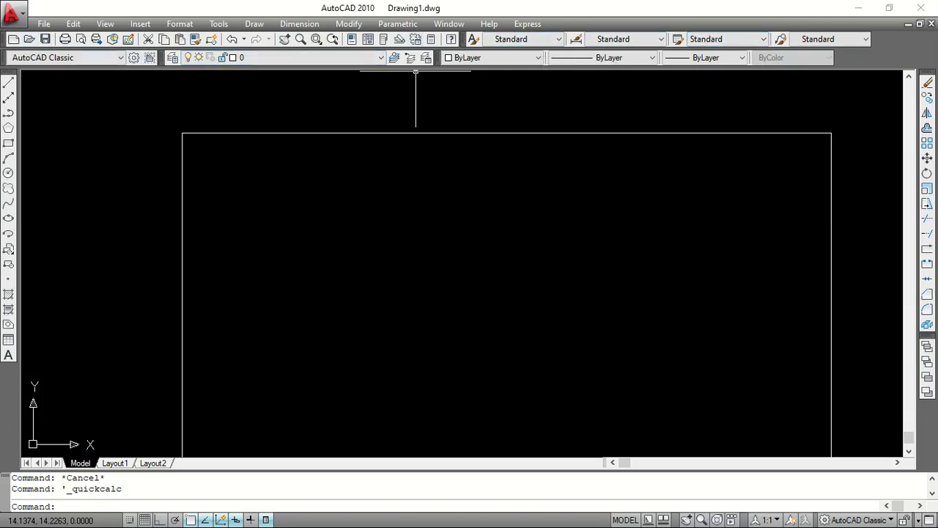
- Switch to the 3D Modeling workspace to view its layout, and return to AutoCAD Classic
left_click(66, 57)
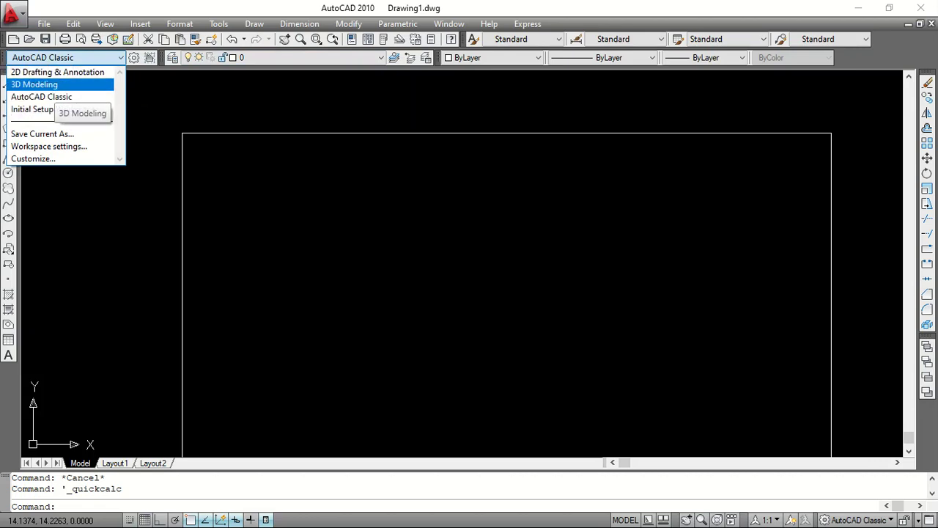
left_click(41, 97)
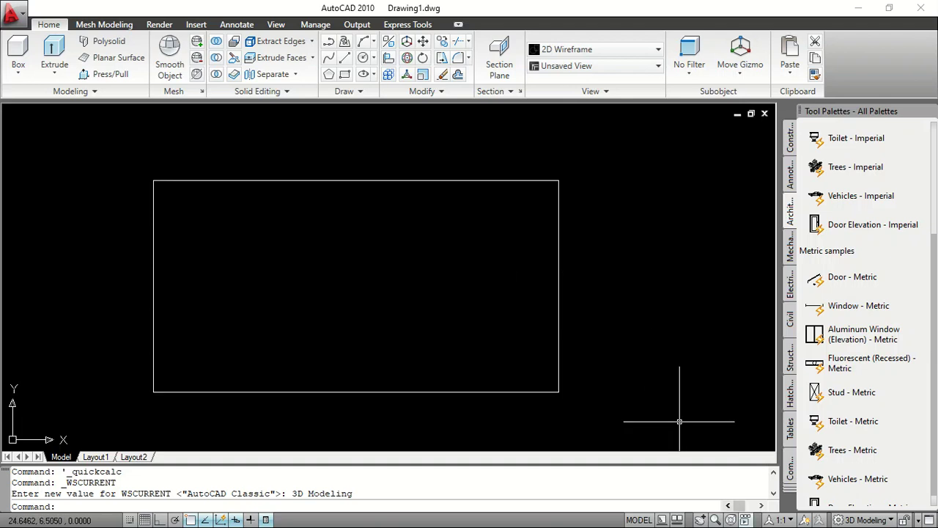
left_click(779, 519)
left_click(731, 519)
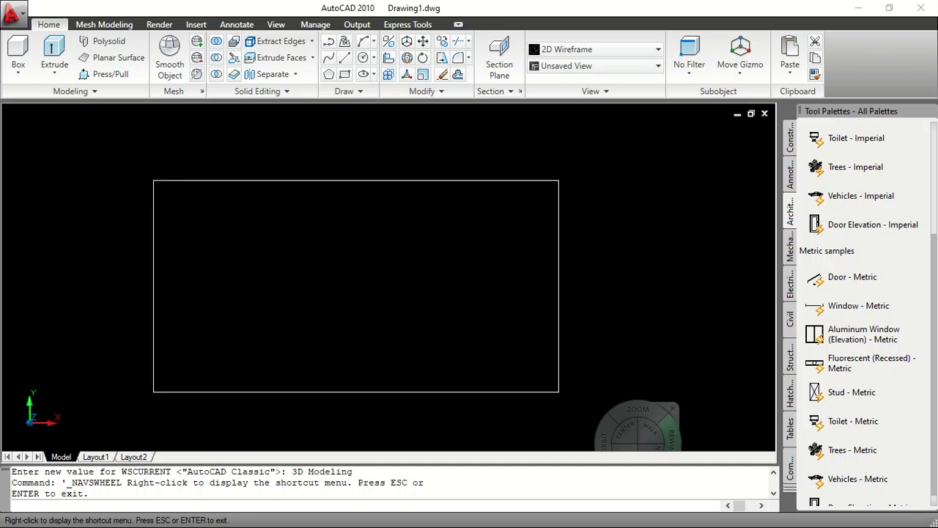
key("Escape")
left_click(865, 520)
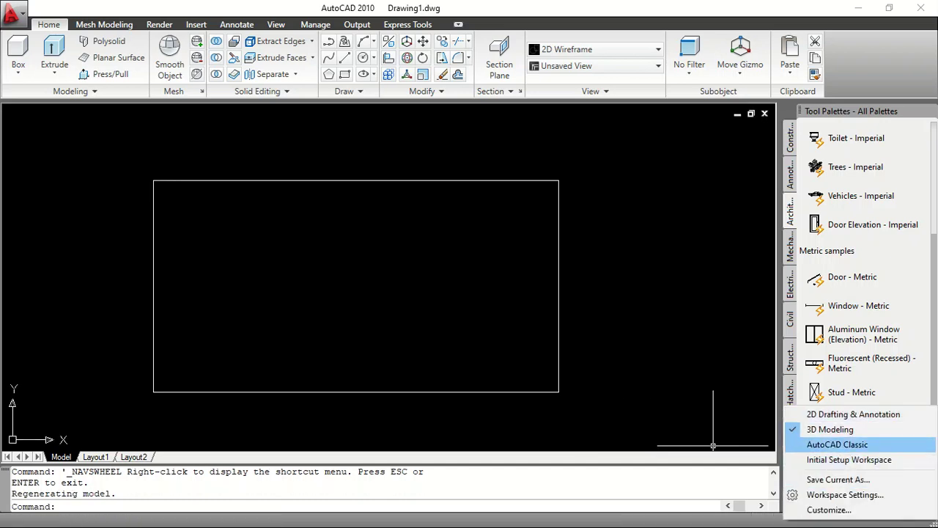
left_click(837, 444)
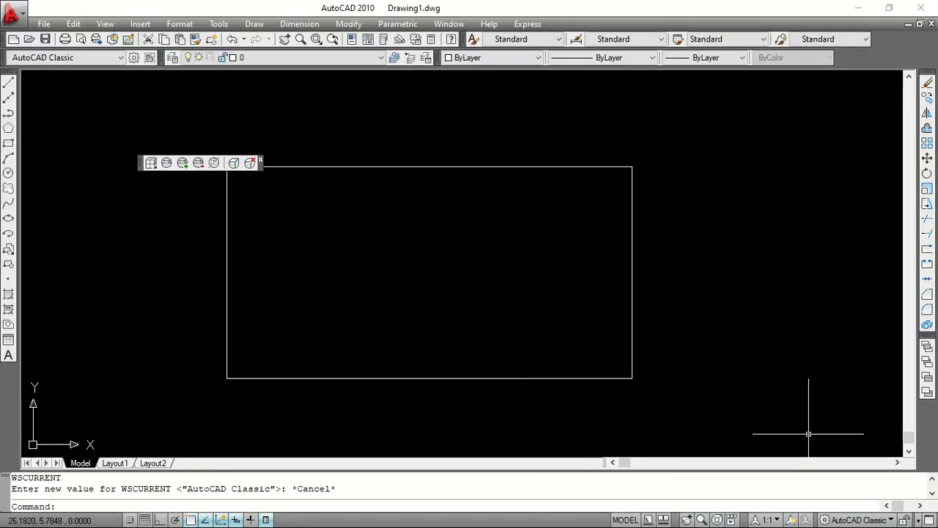
- Switch to the 2D Drafting & Annotation workspace and back to AutoCAD Classic, closing the floating tool palettes and mesh toolbar
left_click(857, 520)
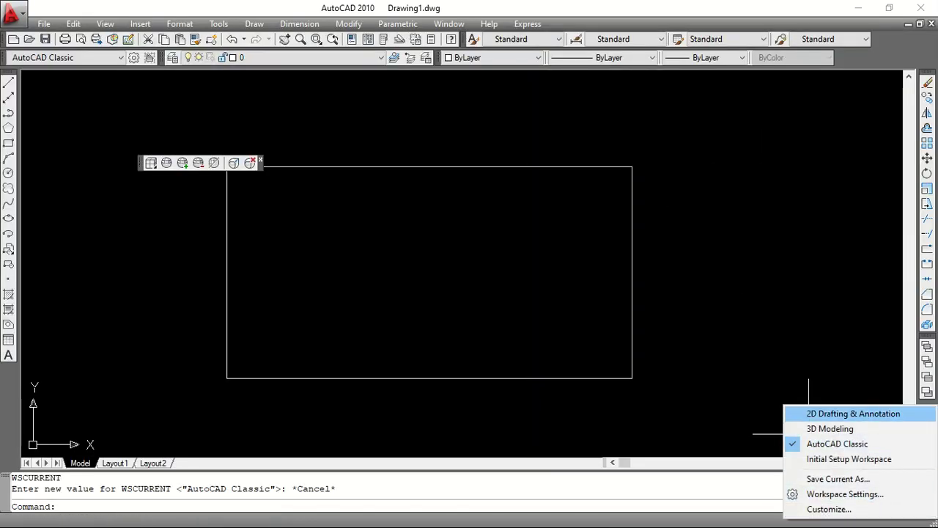
left_click(853, 414)
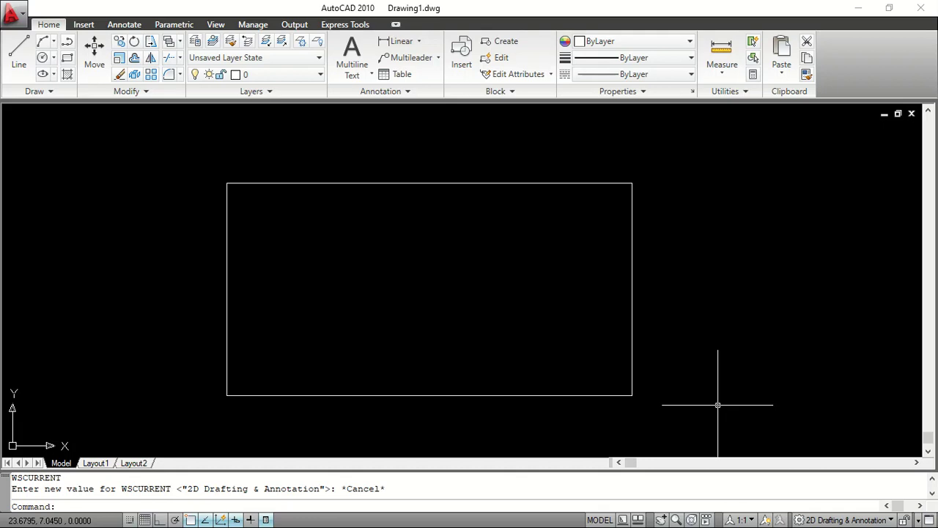
left_click(844, 520)
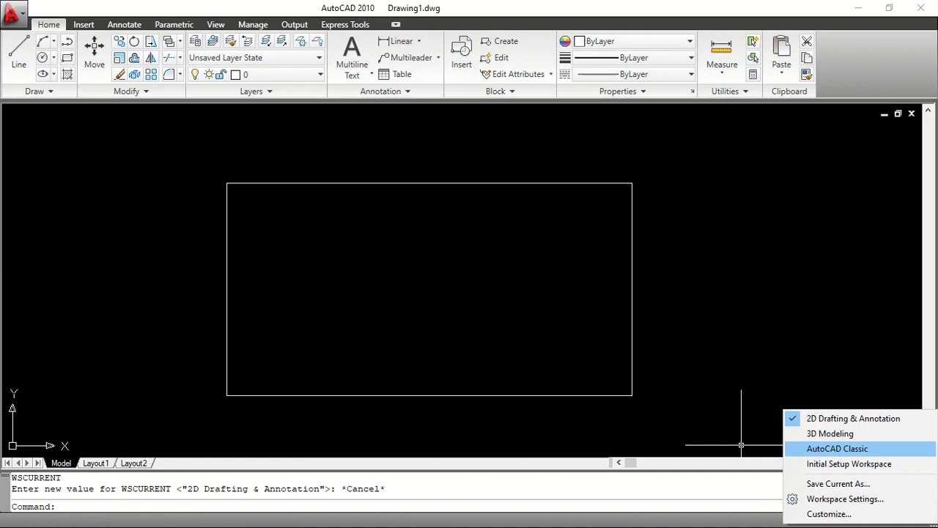
left_click(837, 448)
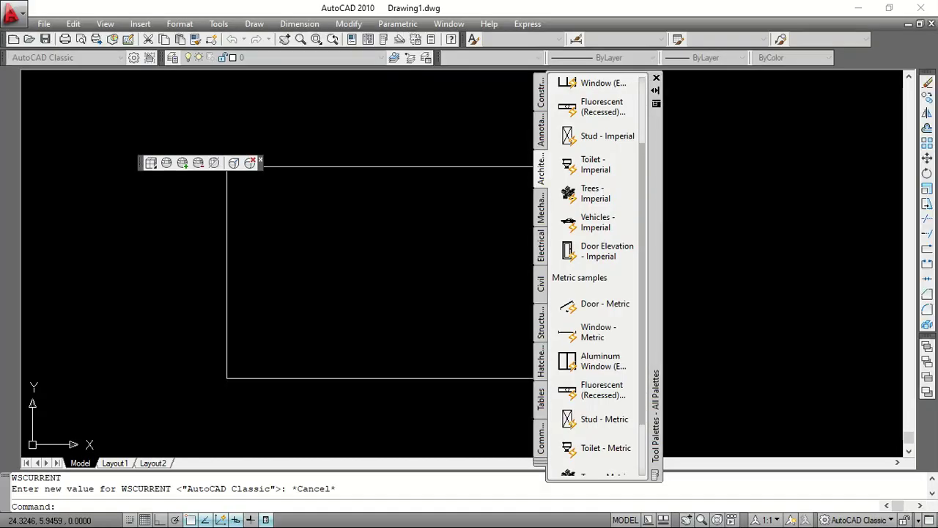
left_click(656, 78)
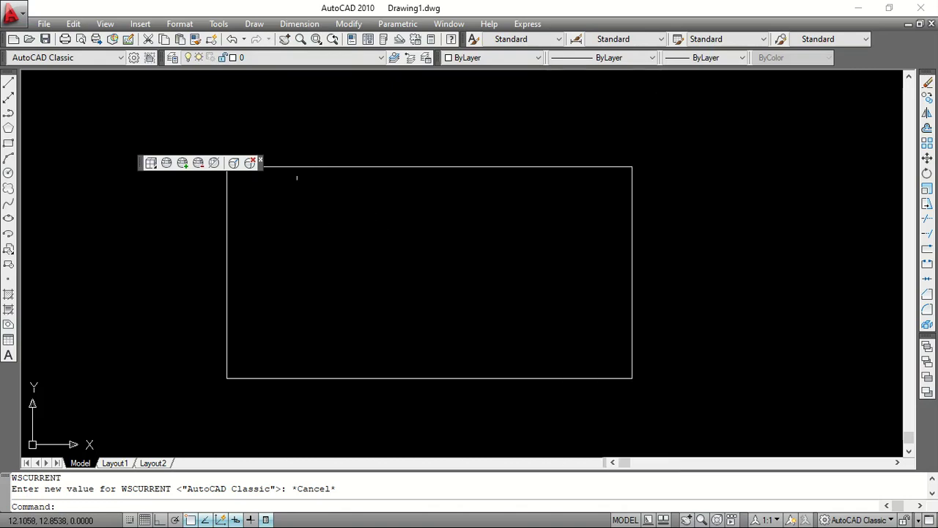
left_click(260, 159)
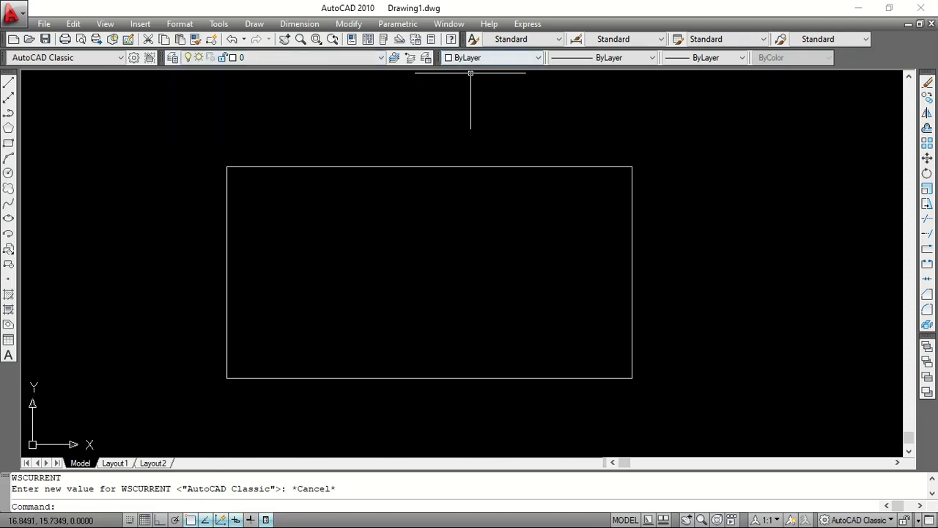
- Select the rectangle and set its color to Red
left_click(463, 167)
left_click(418, 144)
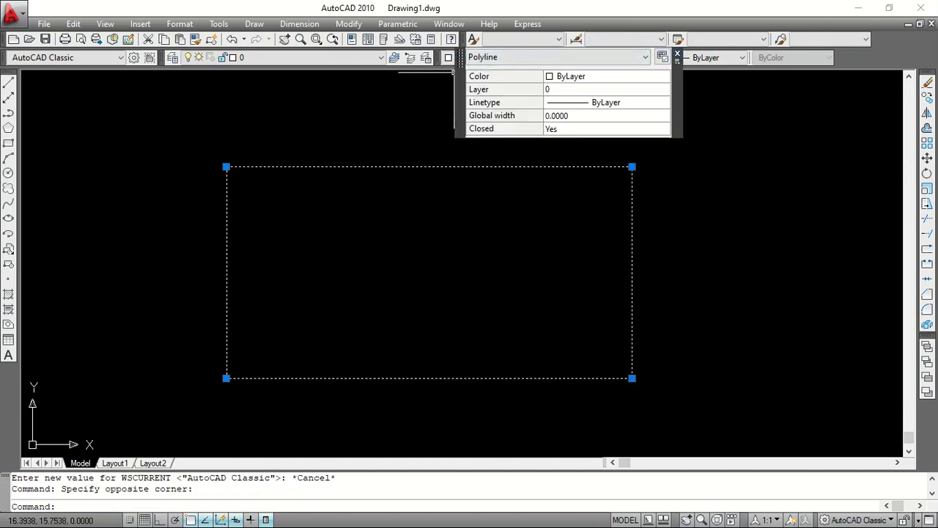
left_click_drag(461, 74, 663, 158)
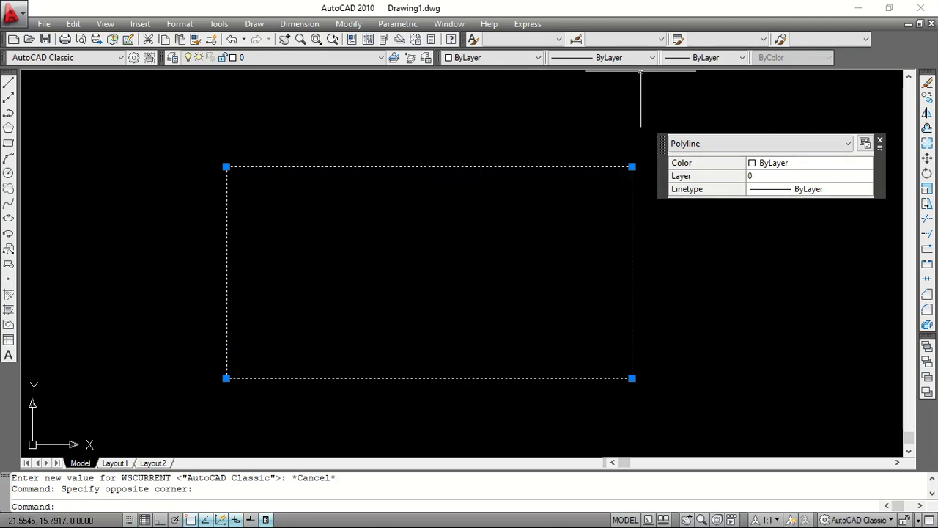
left_click(491, 57)
left_click(469, 95)
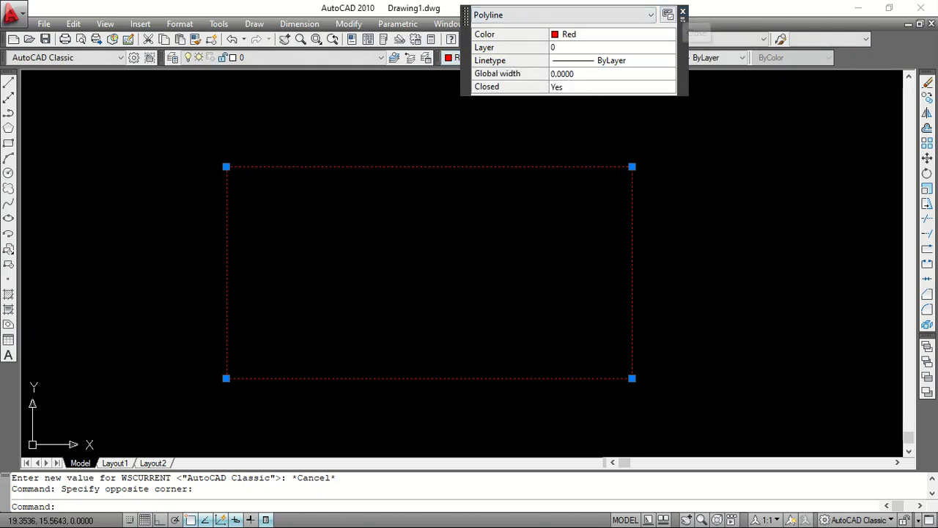
- Set the selected rectangle's lineweight to 0.60 mm
left_click(651, 57)
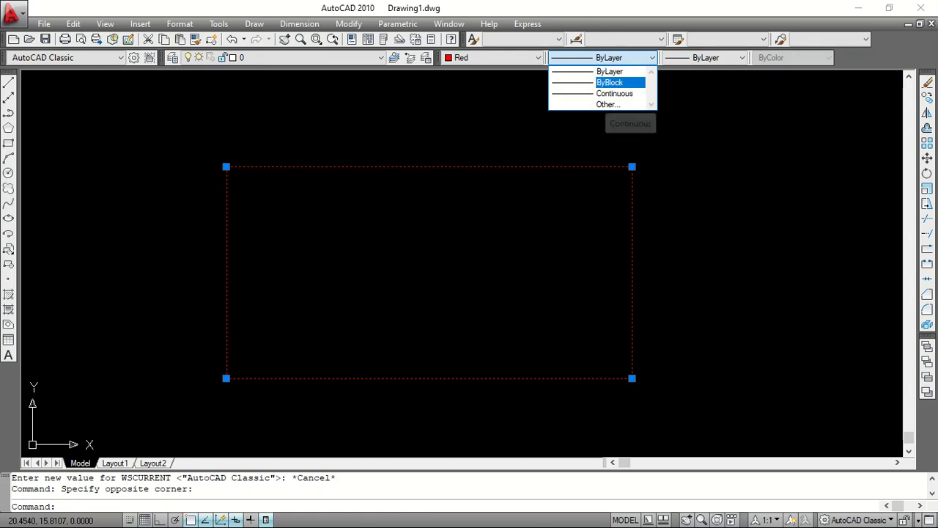
left_click(741, 57)
left_click(742, 58)
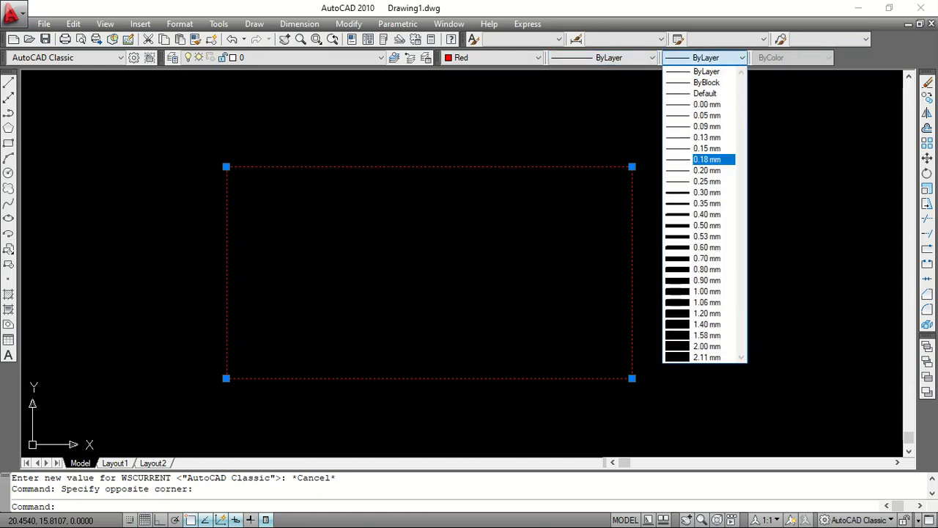
left_click(675, 255)
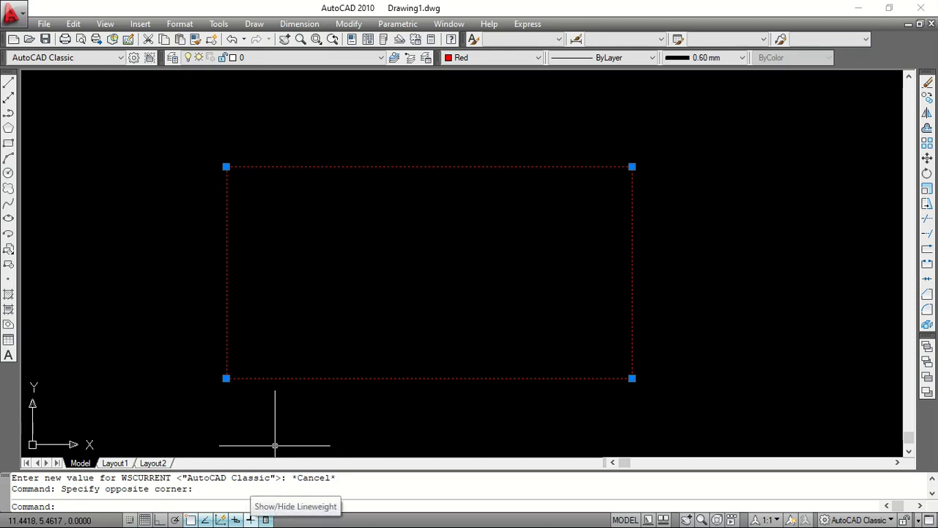
- Turn on the lineweight display, toggling it off and on again to compare how the rectangle's outline is shown
left_click(250, 519)
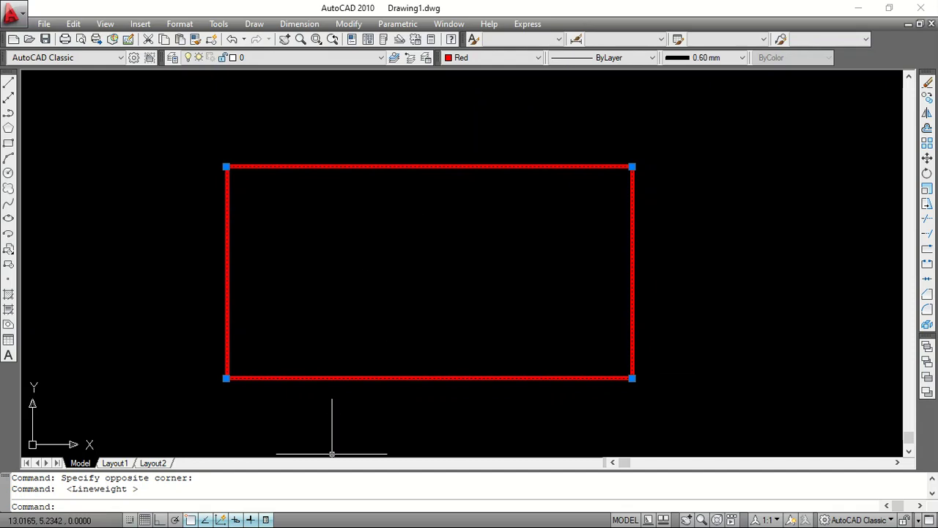
left_click(250, 520)
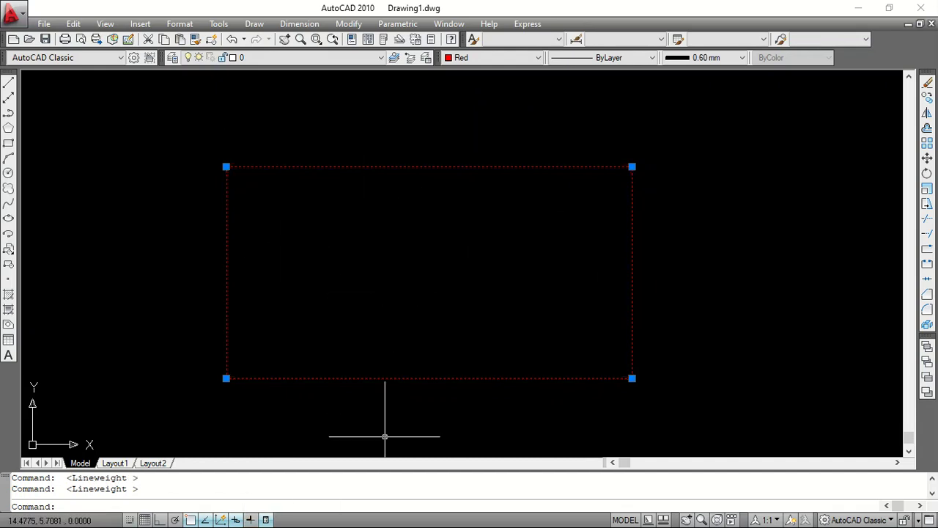
left_click(250, 519)
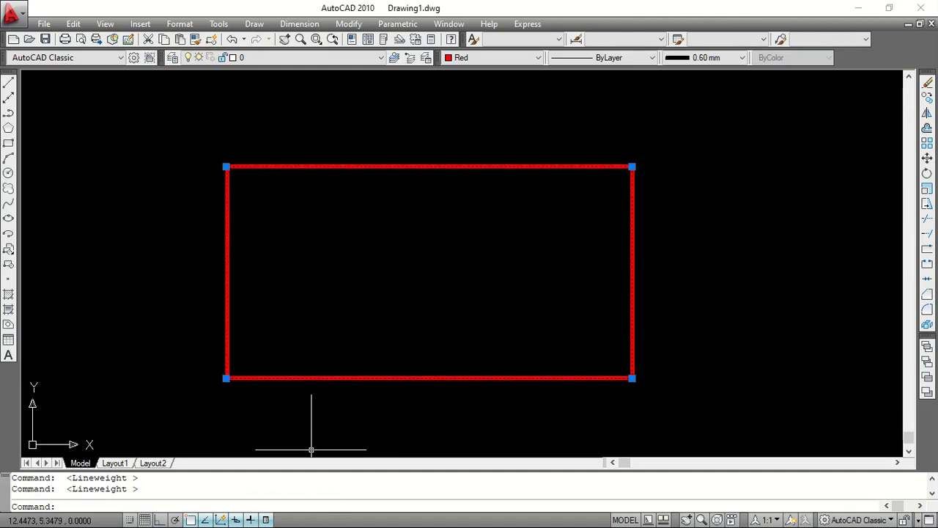
scroll(316, 150, "up", 5)
scroll(337, 142, "down", 5)
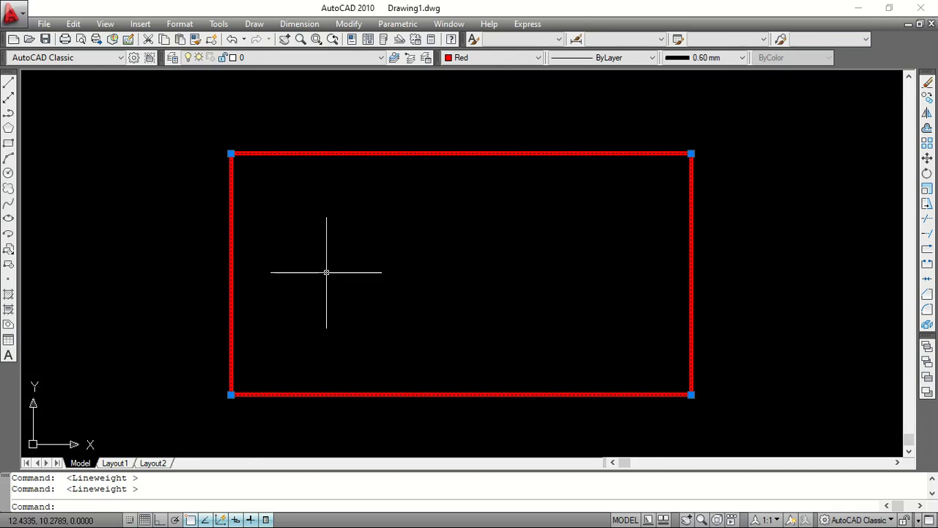
scroll(403, 222, "down", 2)
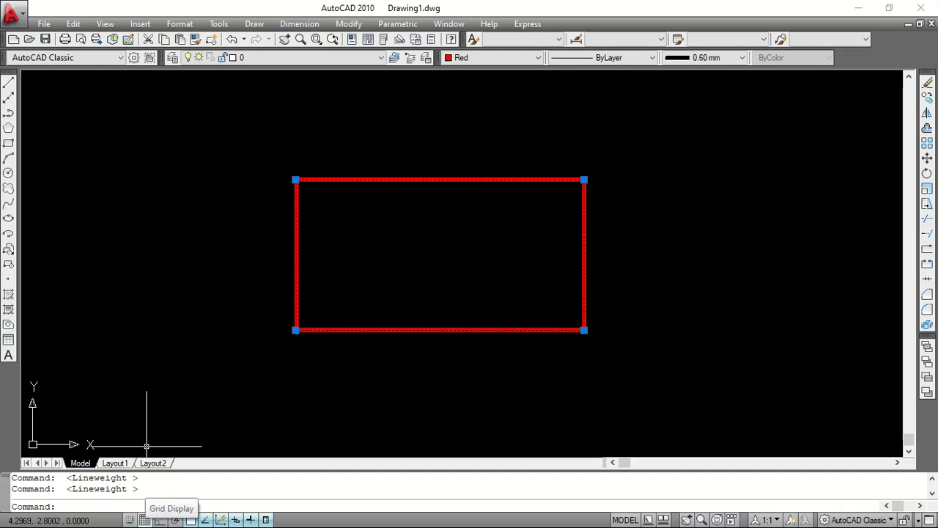
- Turn on the grid display and view its extent around the origin
left_click(144, 519)
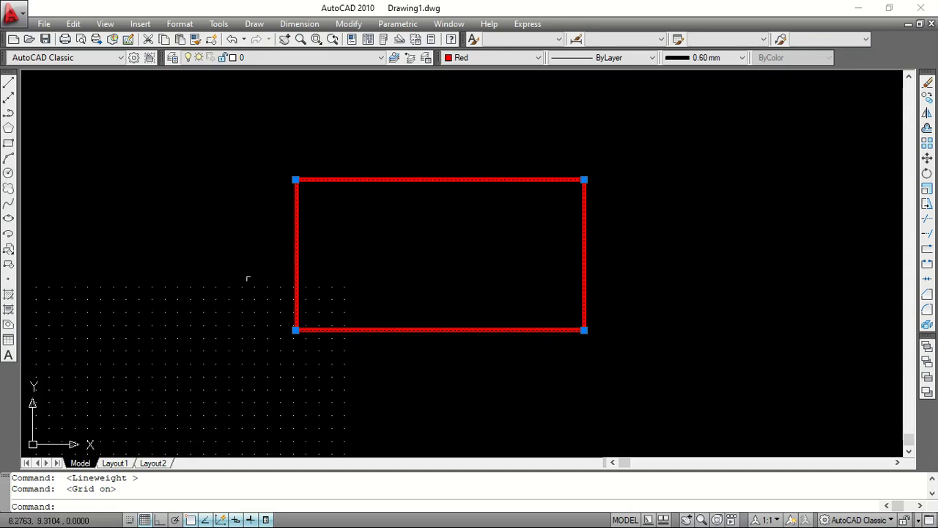
scroll(413, 257, "down", 2)
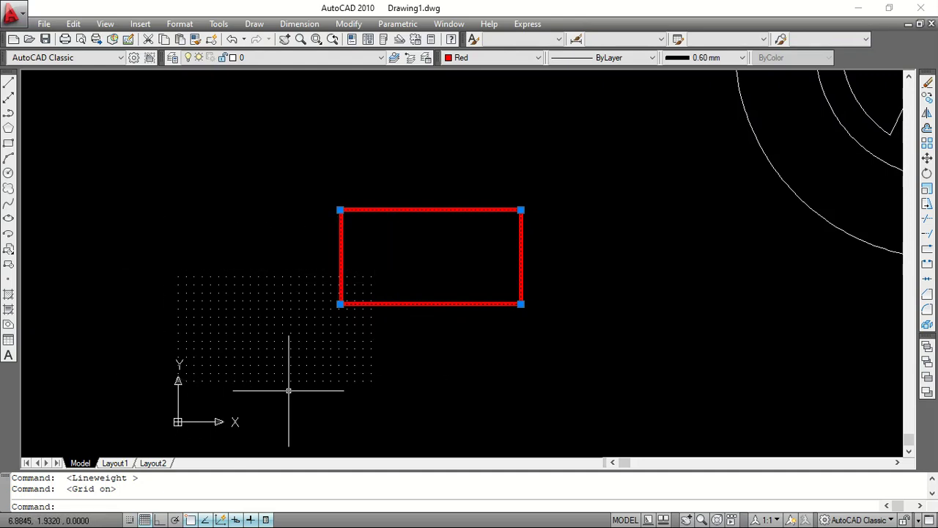
scroll(192, 358, "down", 4)
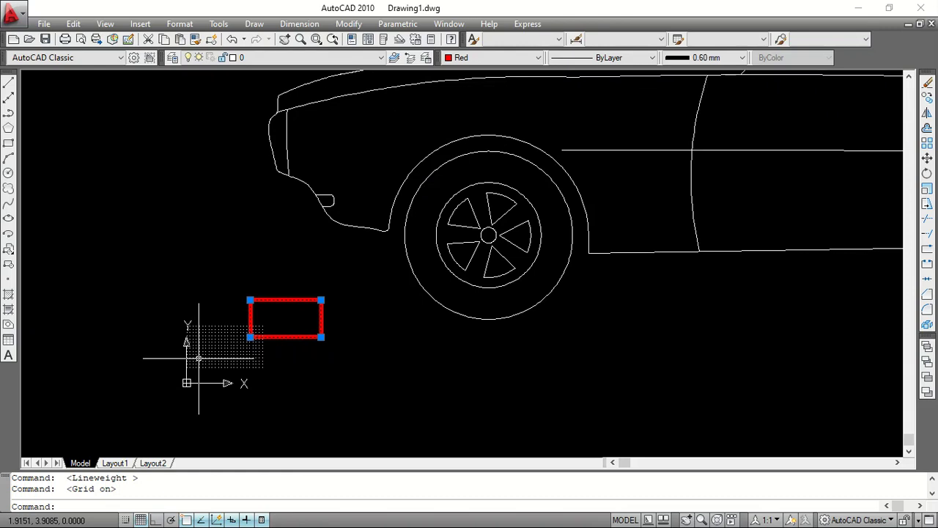
- Examine the extent of the grid around the origin against the car and the red rectangle, and turn off the grid display
scroll(202, 356, "down", 3)
scroll(212, 353, "up", 2)
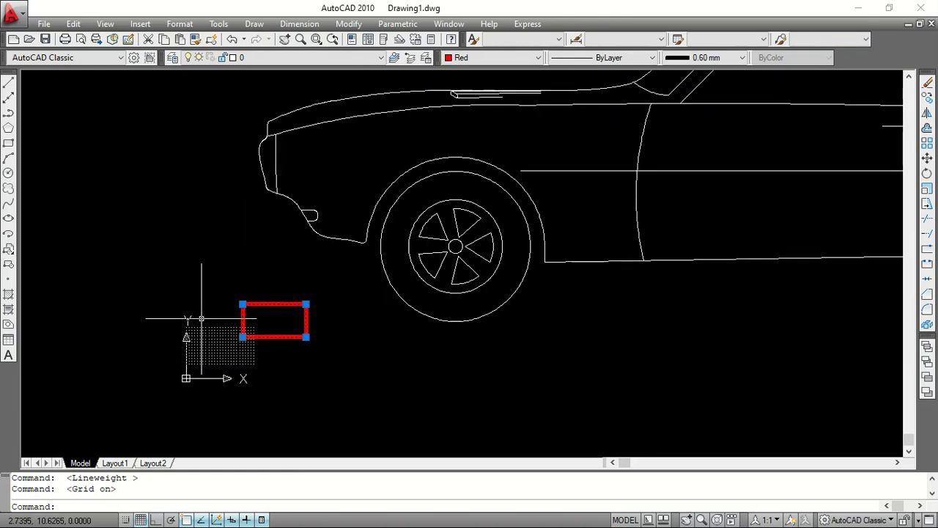
scroll(243, 355, "down", 2)
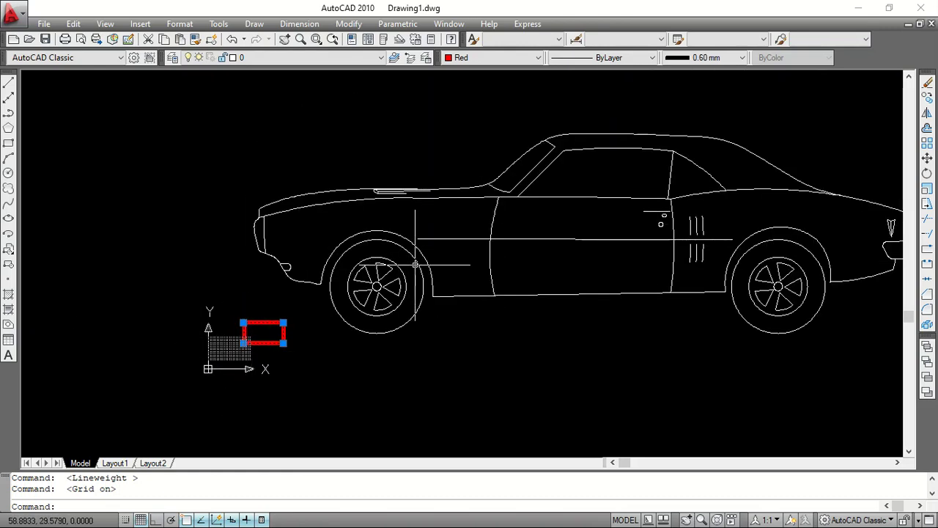
scroll(407, 266, "down", 1)
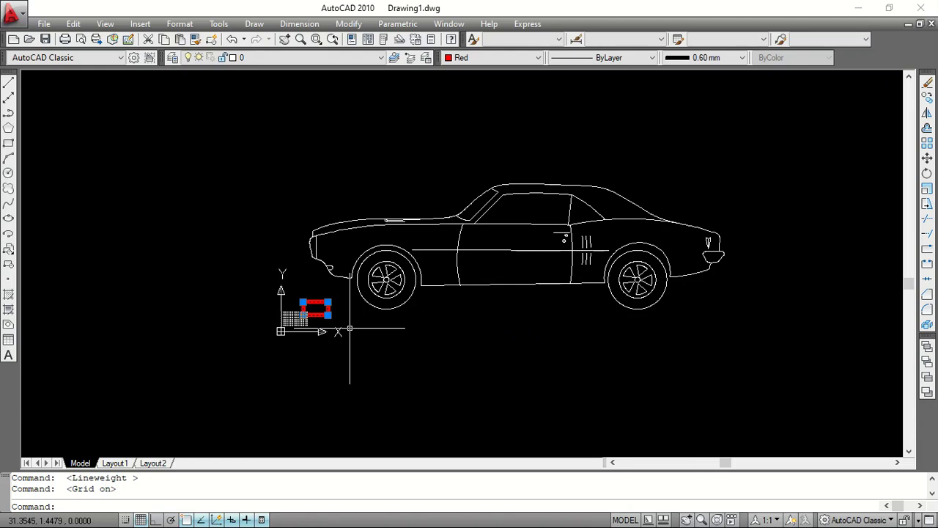
scroll(287, 331, "up", 5)
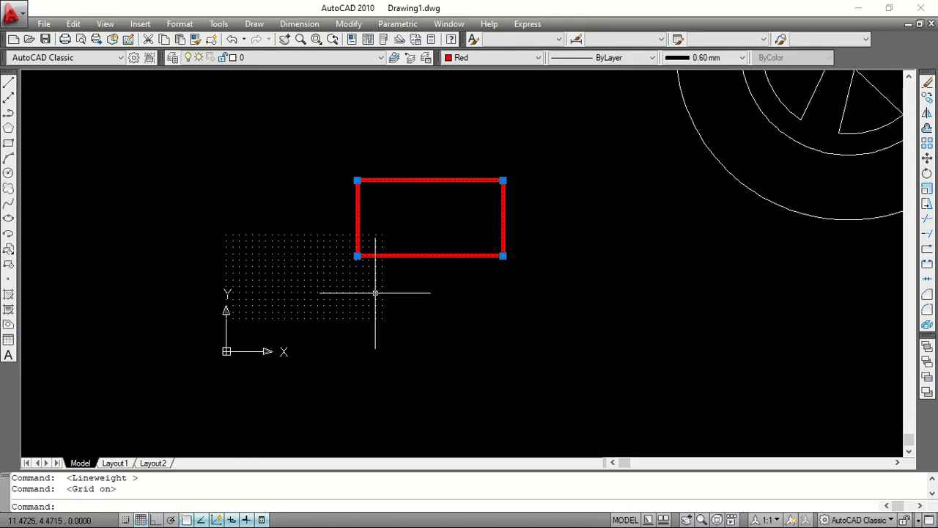
left_click(140, 519)
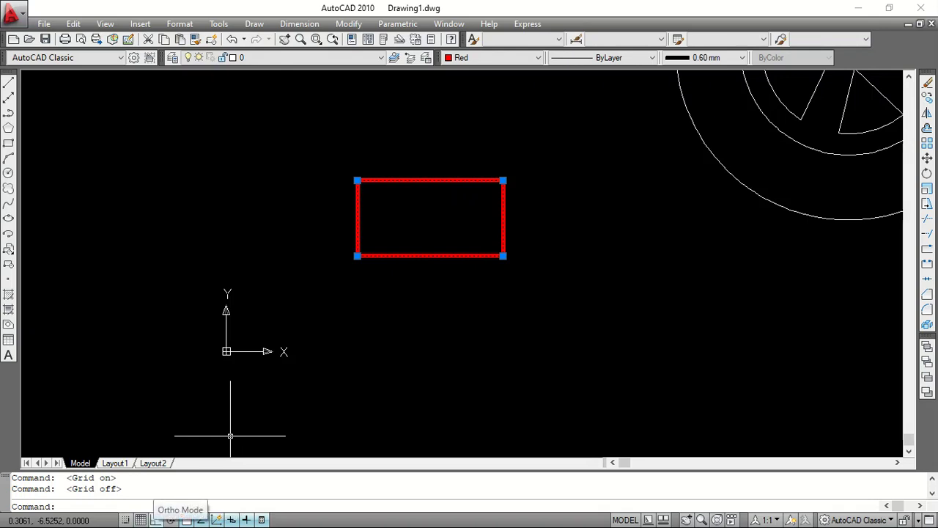
- Try a line beside the red rectangle, switching Ortho mode off and on to compare free and constrained directions, and cancel it
left_click(8, 82)
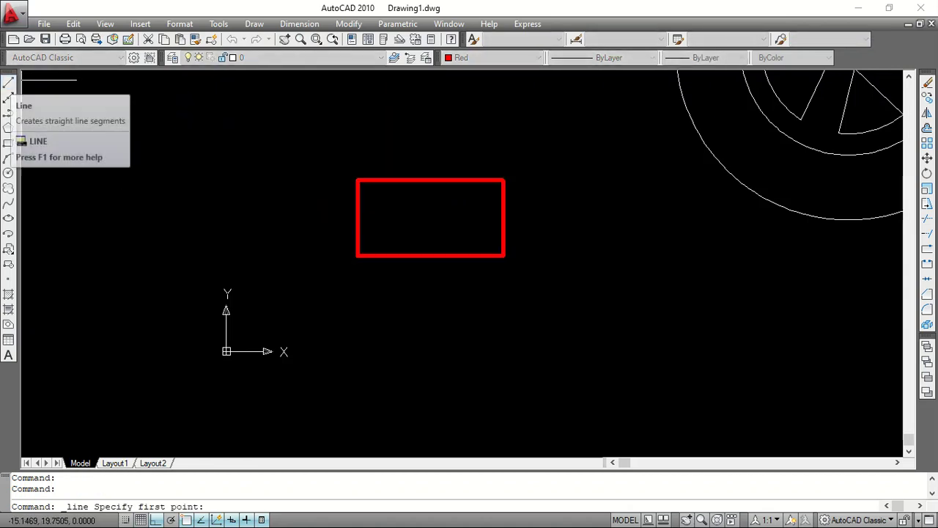
left_click(286, 142)
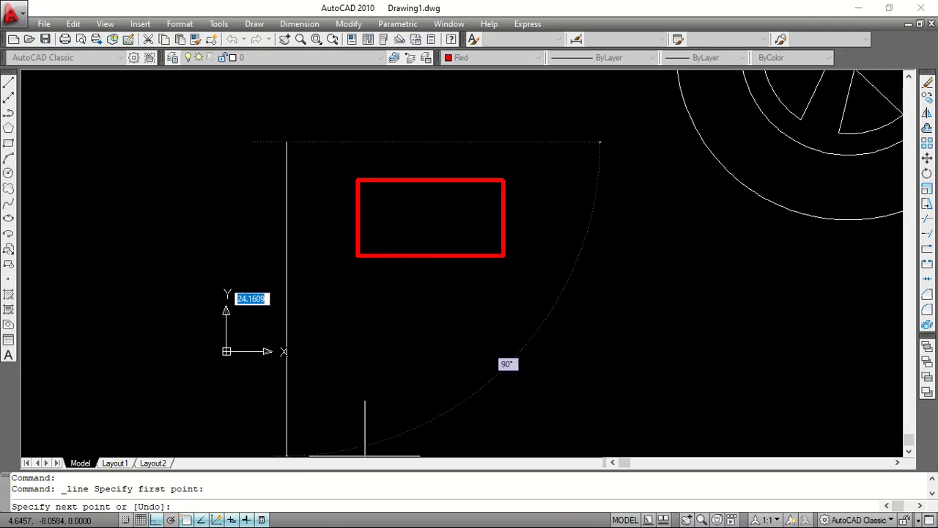
left_click(156, 519)
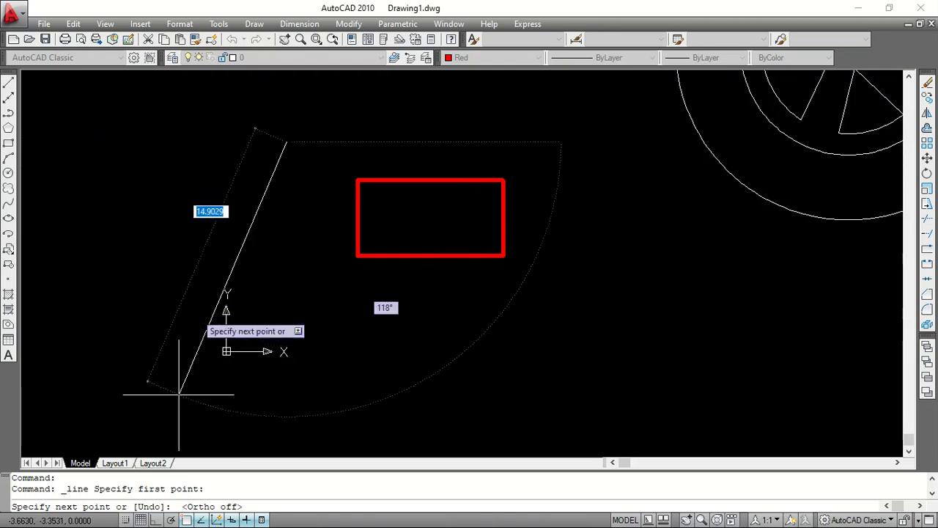
key("F8")
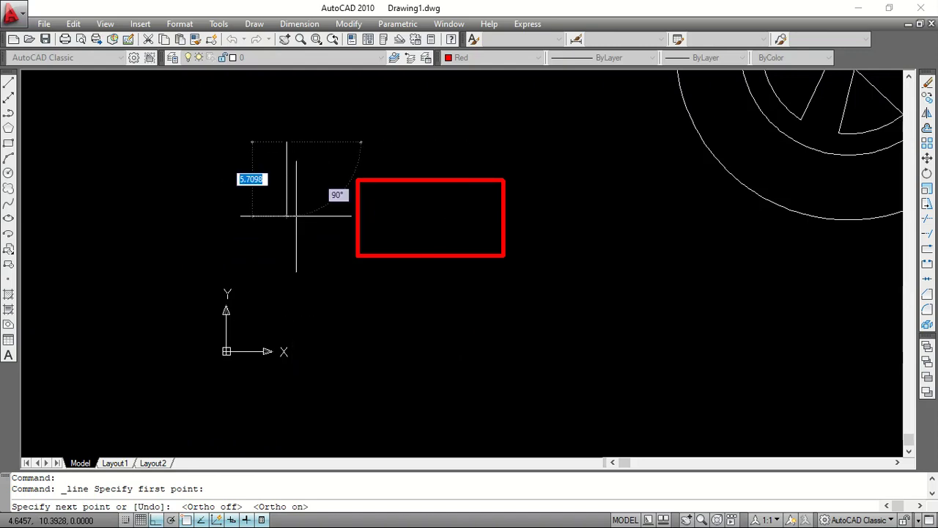
key("Escape")
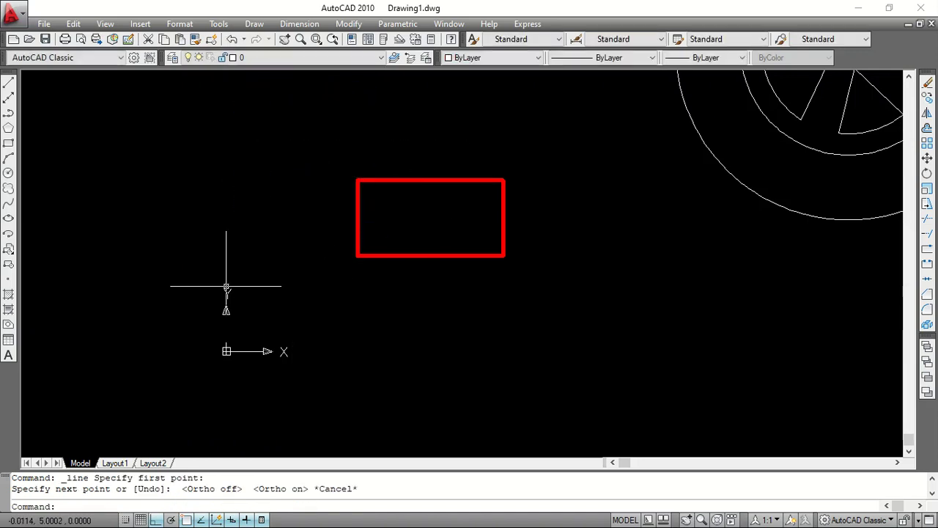
- Draw an L-shaped pair of lines from about 2.05, 16.84, running straight down and then horizontally right beneath the red rectangle
left_click(8, 82)
left_click(253, 133)
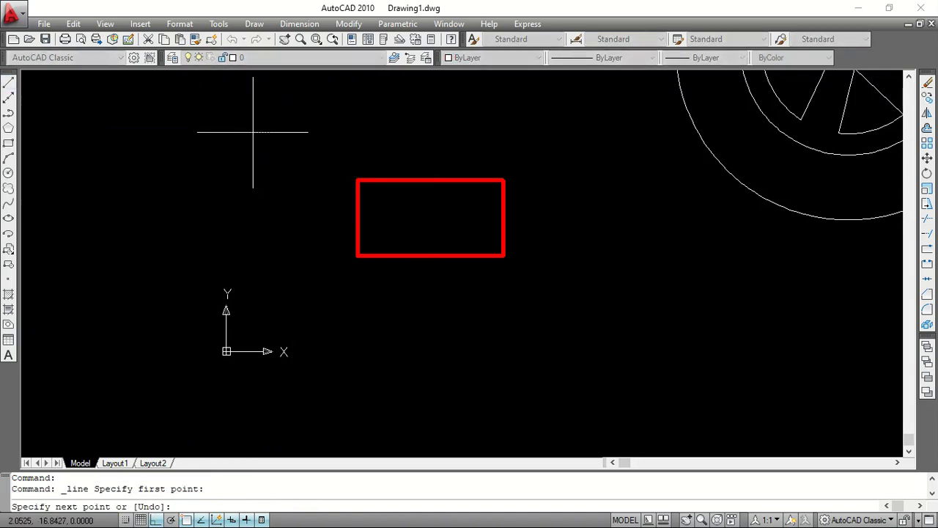
left_click(253, 290)
left_click(521, 304)
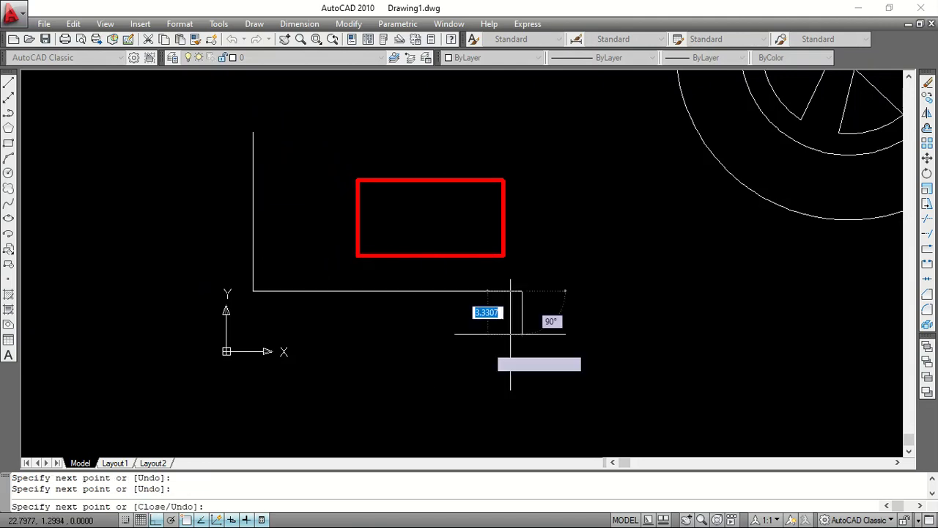
key("Return")
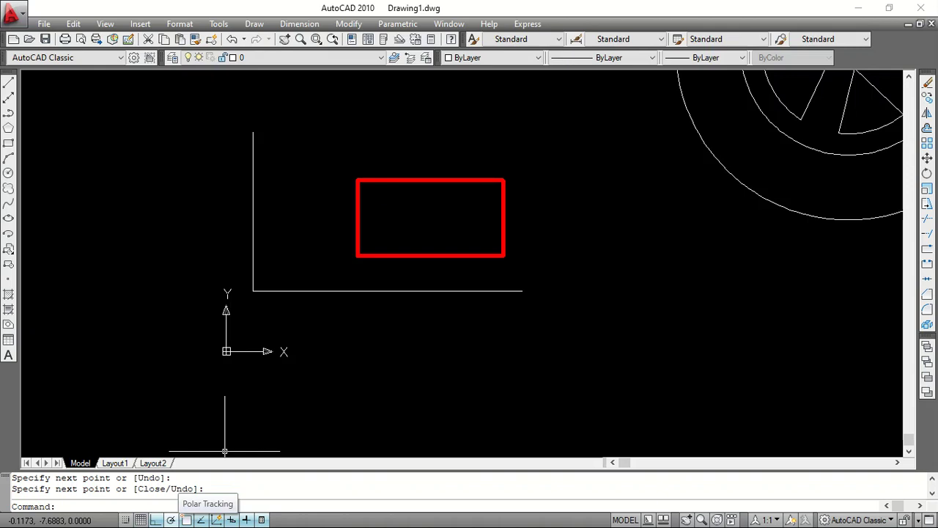
- Turn on Polar Tracking and draw a vertical line about 12.4 units long downward from about 15.05, -0.97
left_click(170, 520)
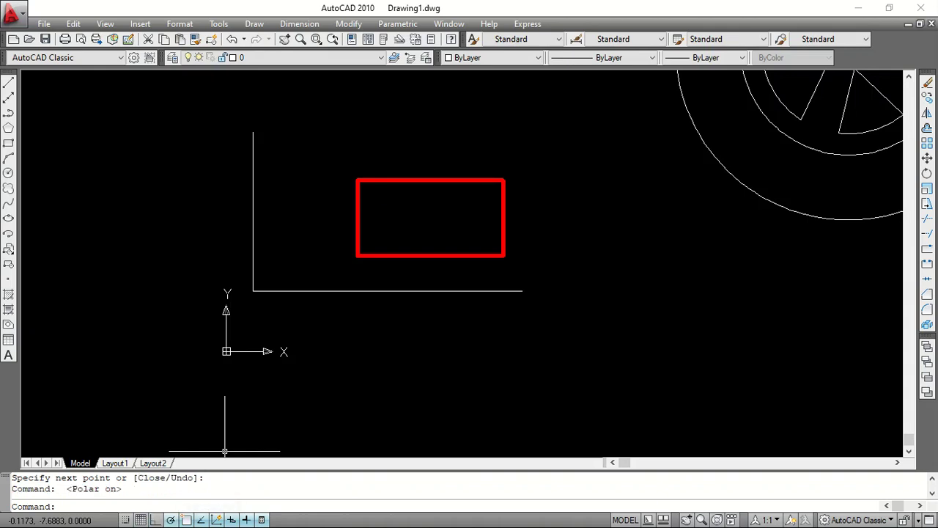
left_click(9, 83)
scroll(345, 169, "down", 2)
left_click(391, 284)
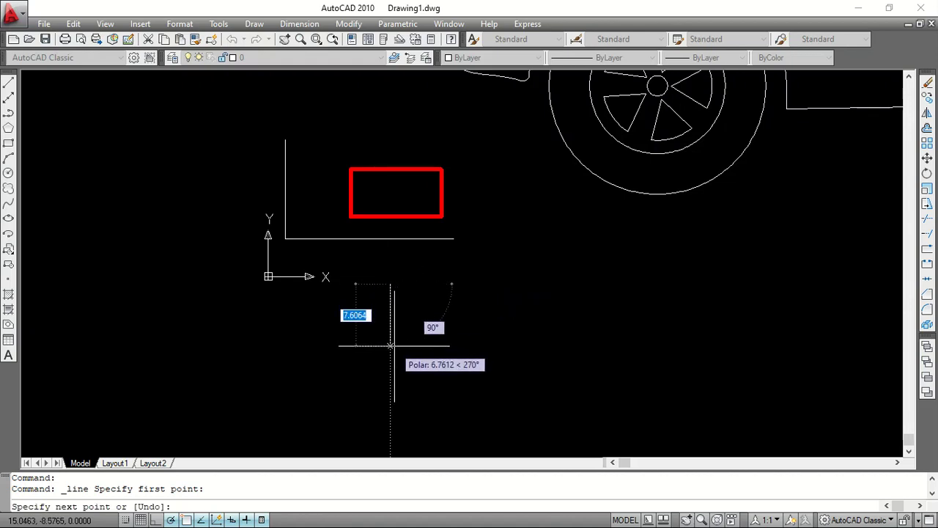
left_click(390, 385)
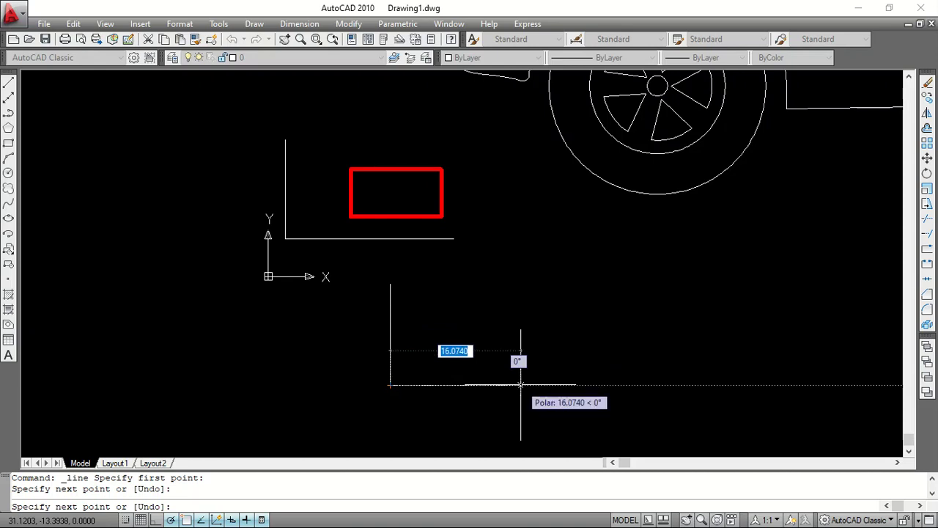
- Toggle Polar Tracking off and on to compare directions, and complete a closed rectangle about 10.2 units wide from the vertical line
key("F10")
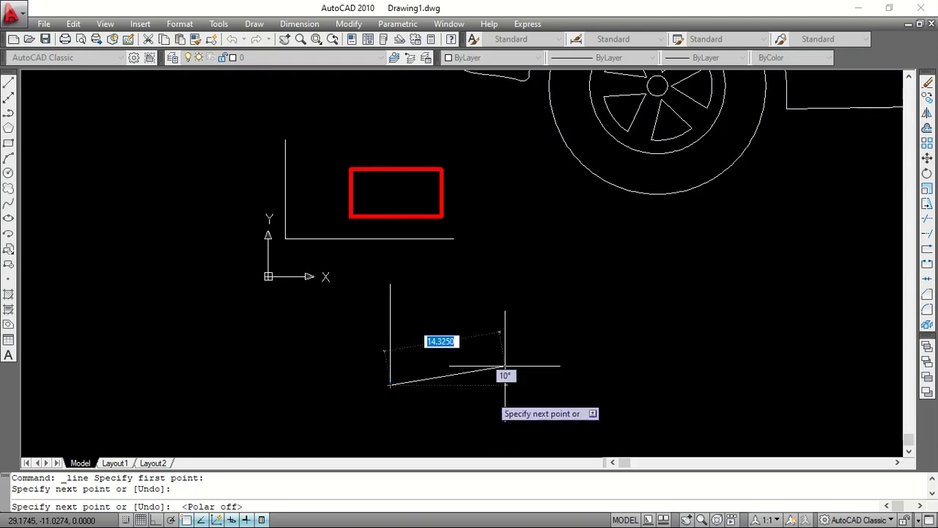
key("F10")
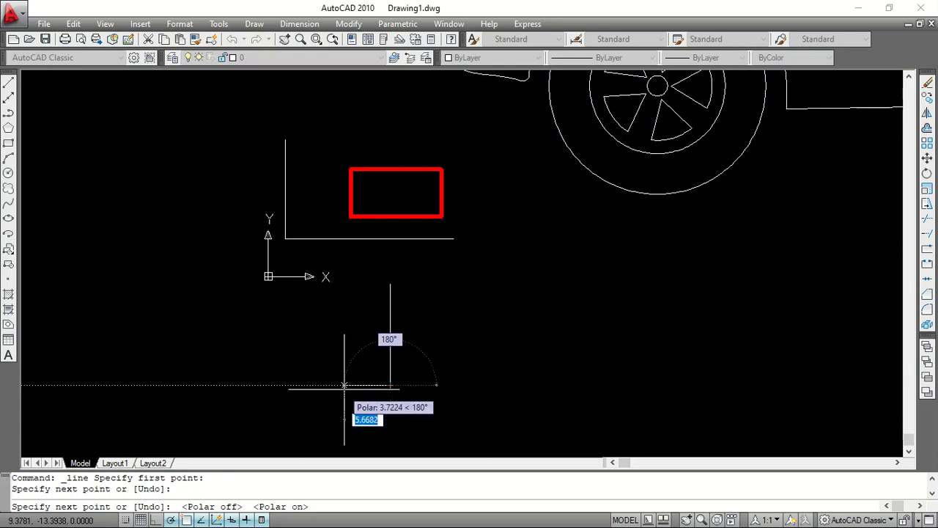
left_click(316, 385)
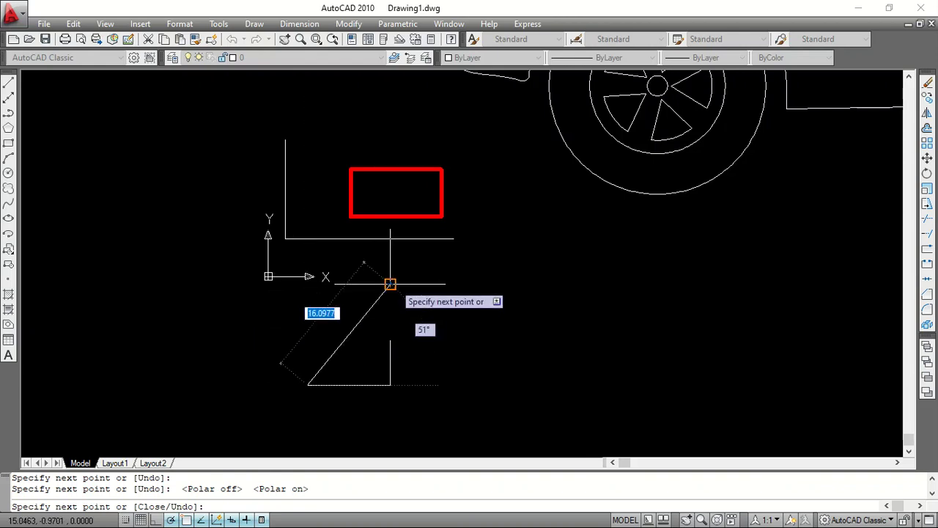
left_click(307, 283)
left_click(390, 284)
key("Escape")
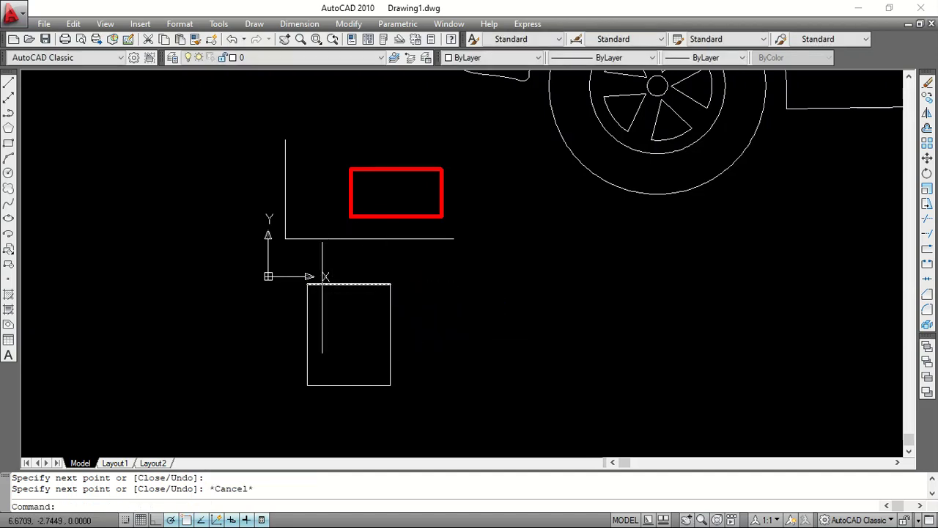
- Start a line and toggle Object Snap off and on to compare how the cursor catches the white rectangle's corners
scroll(323, 283, "up", 2)
scroll(344, 270, "down", 3)
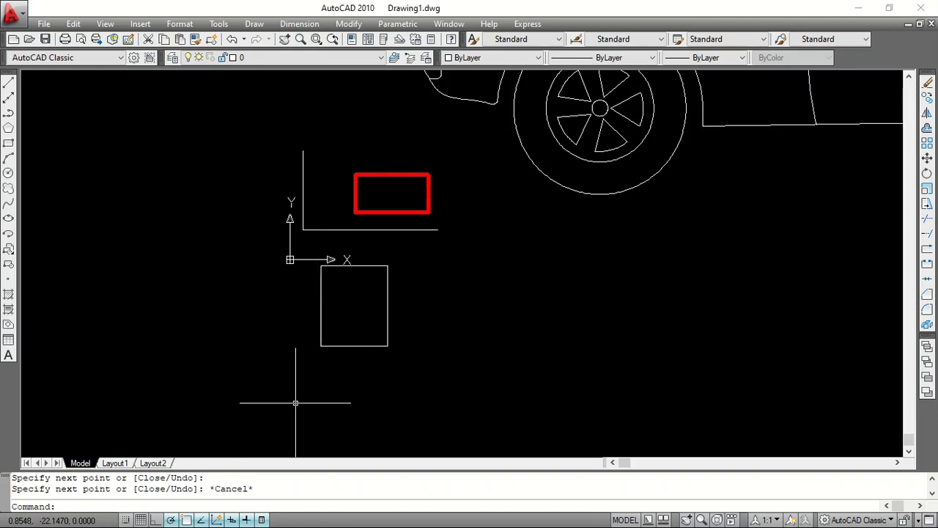
left_click(185, 520)
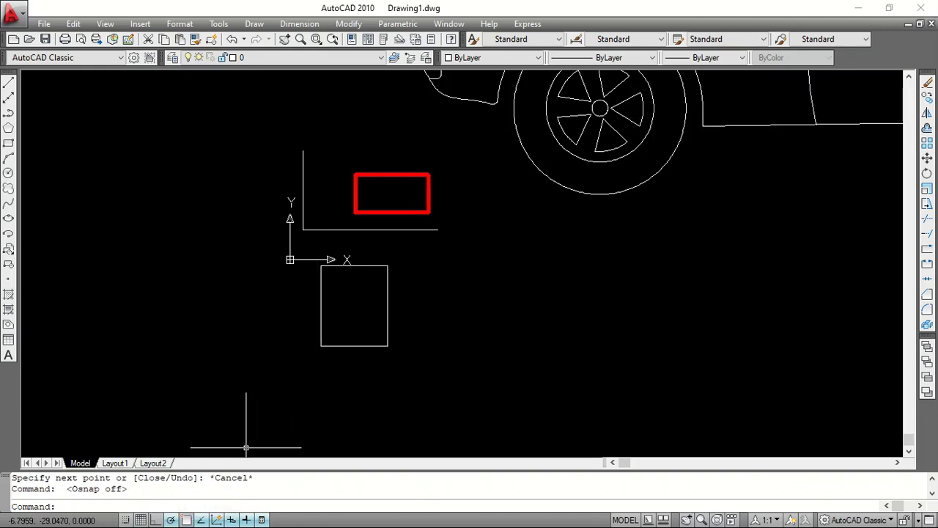
key("F3")
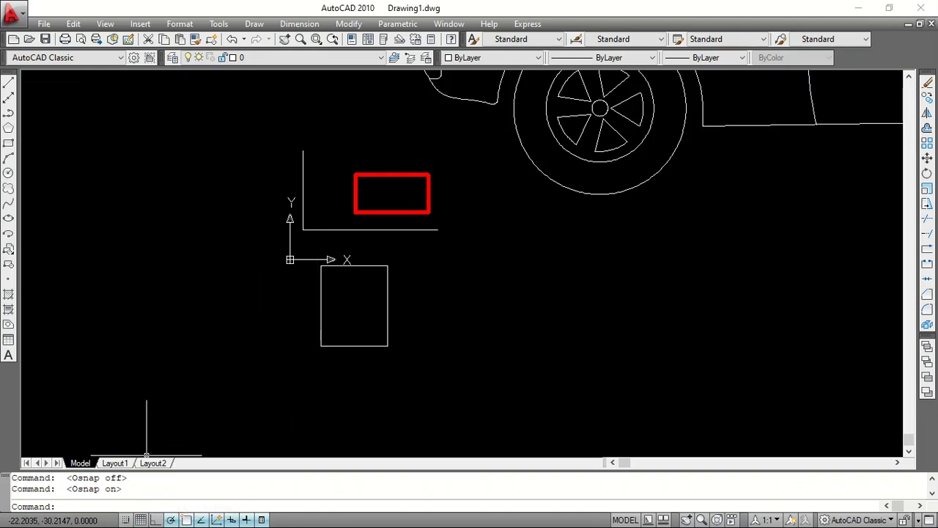
left_click(8, 84)
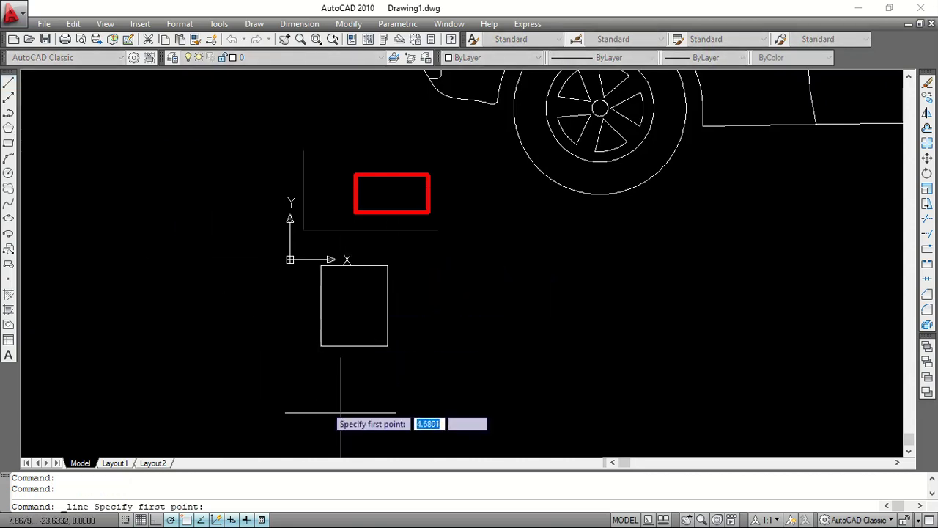
key("F3")
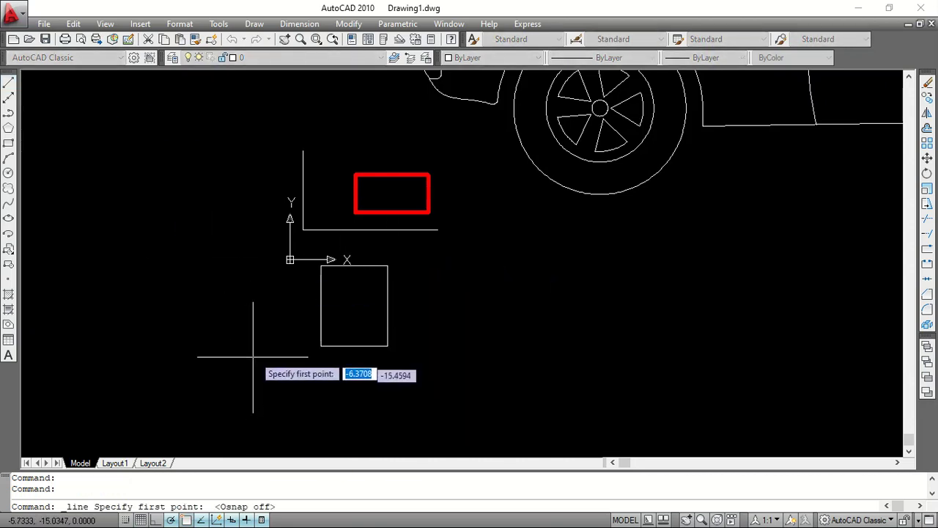
scroll(386, 268, "up", 3)
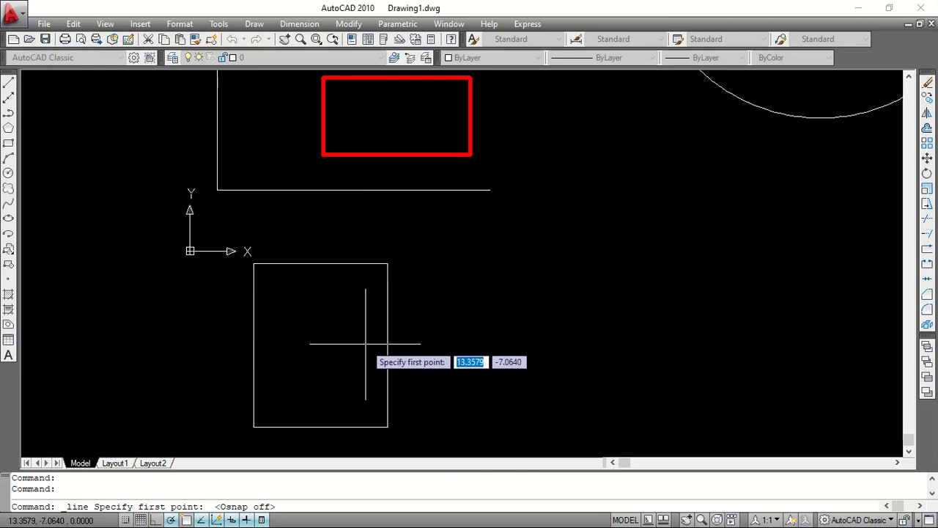
key("F3")
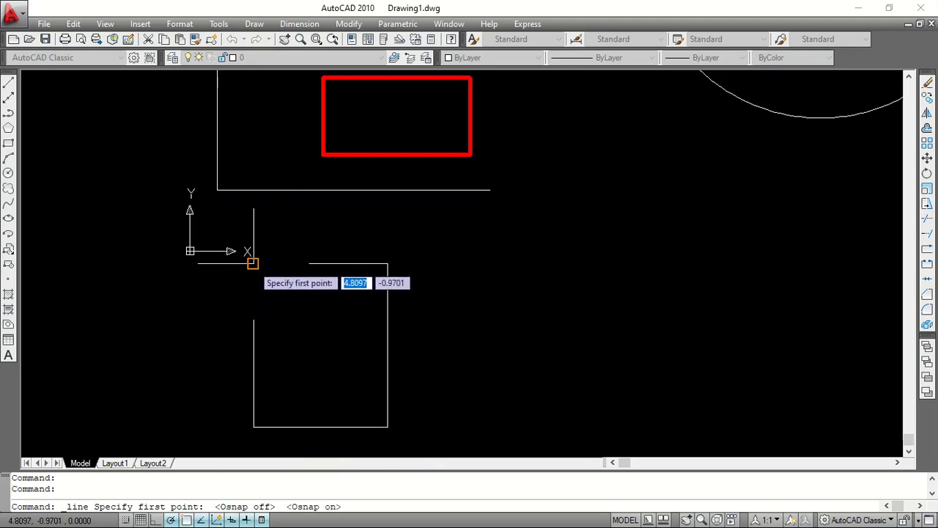
- Try the Midpoint, Parallel and Perpendicular snap overrides on the white rectangle for the line's first point, and review the Tangent override
right_click(439, 307, "shift")
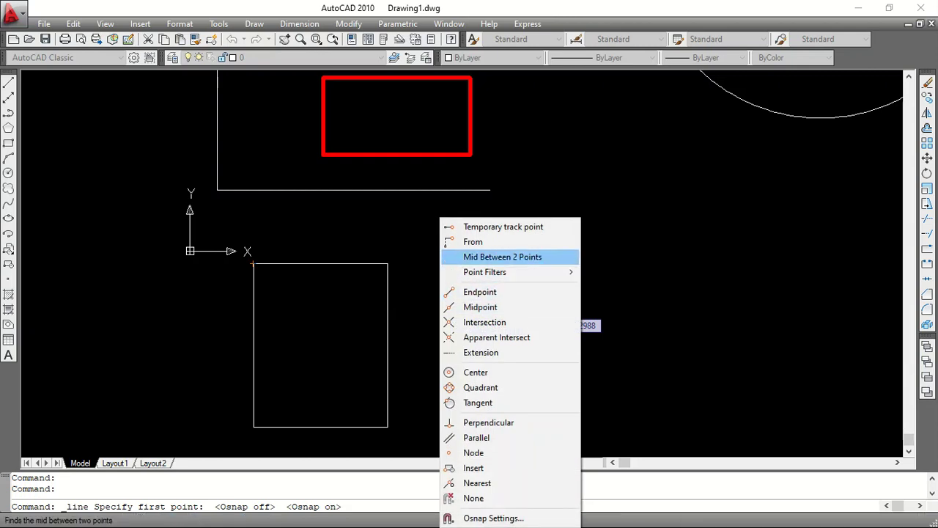
left_click(498, 307)
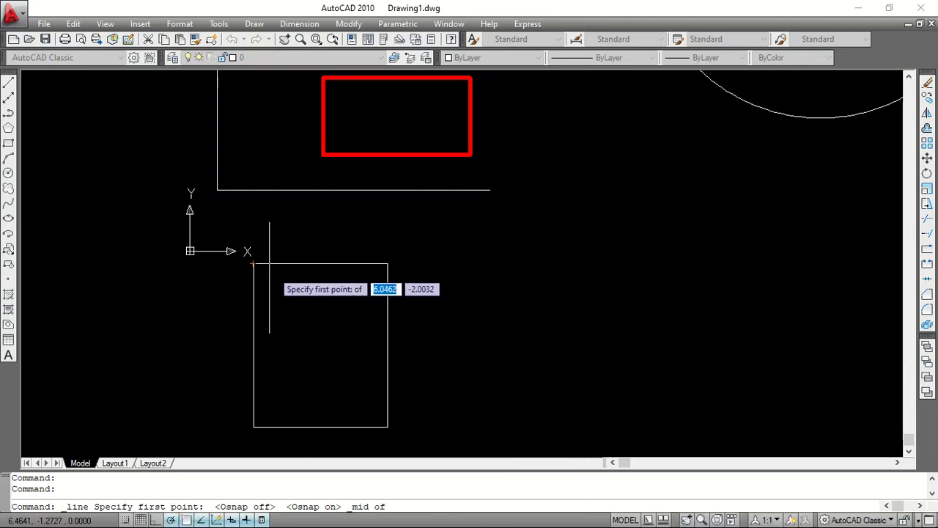
right_click(489, 324, "shift")
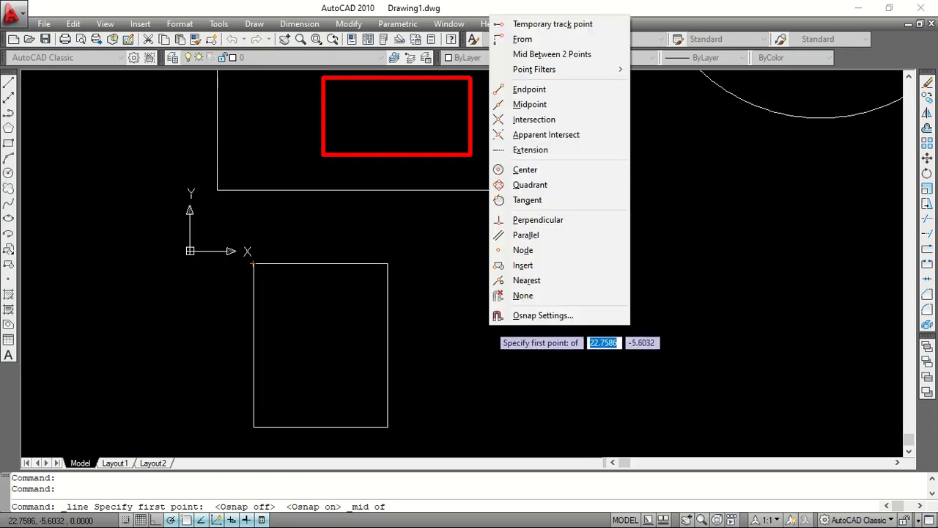
left_click(525, 235)
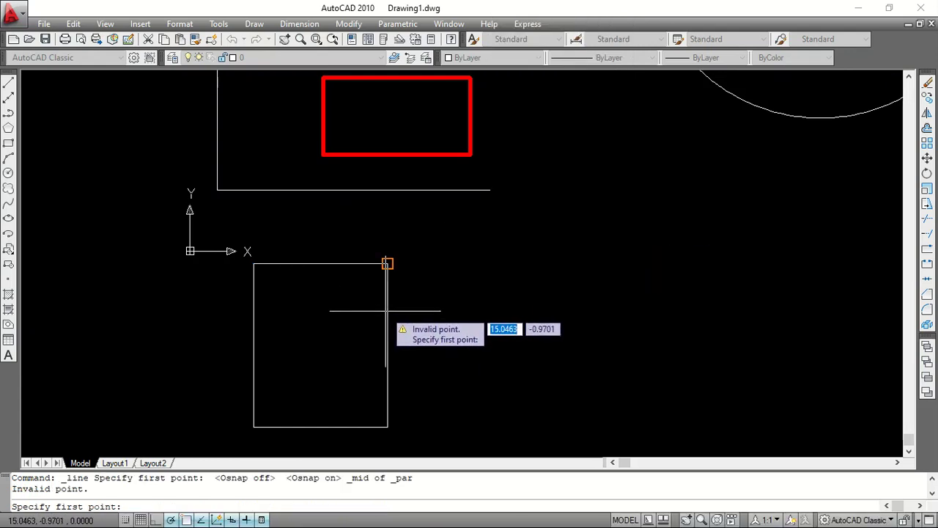
right_click(466, 292, "shift")
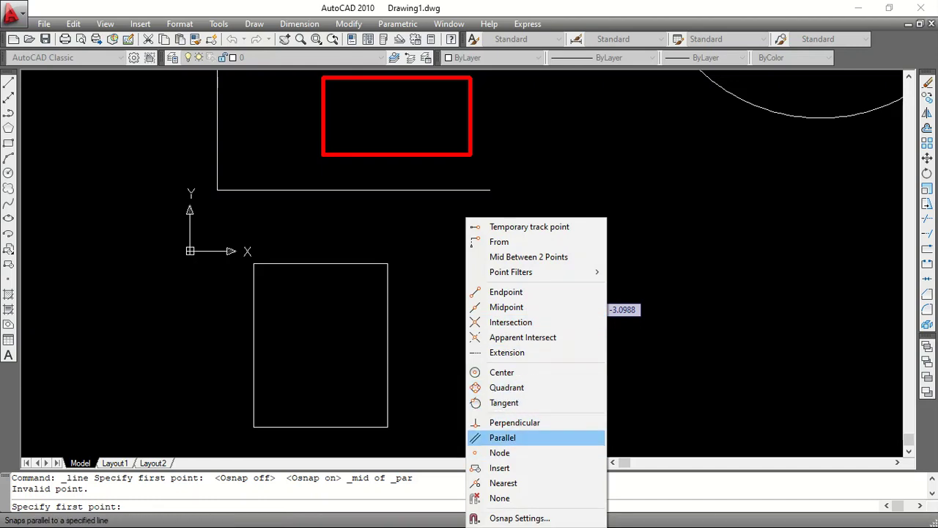
left_click(515, 422)
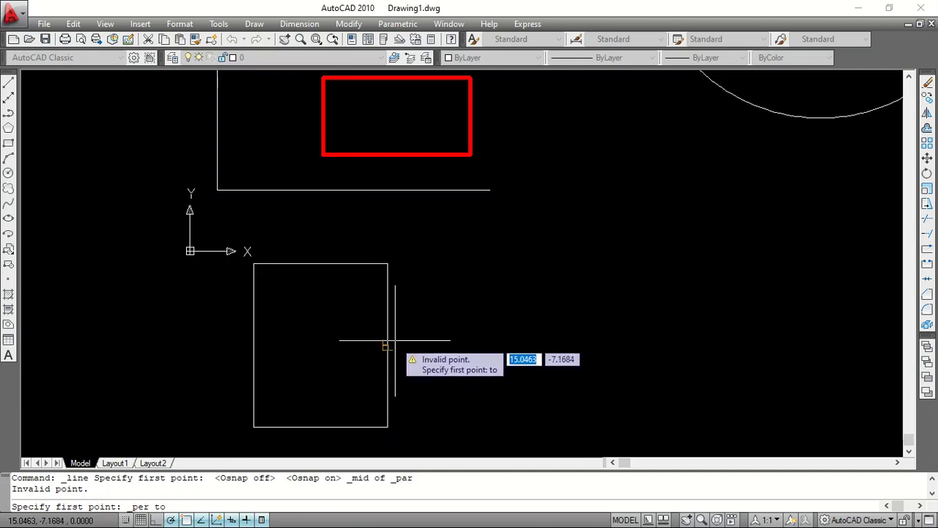
right_click(473, 303, "shift")
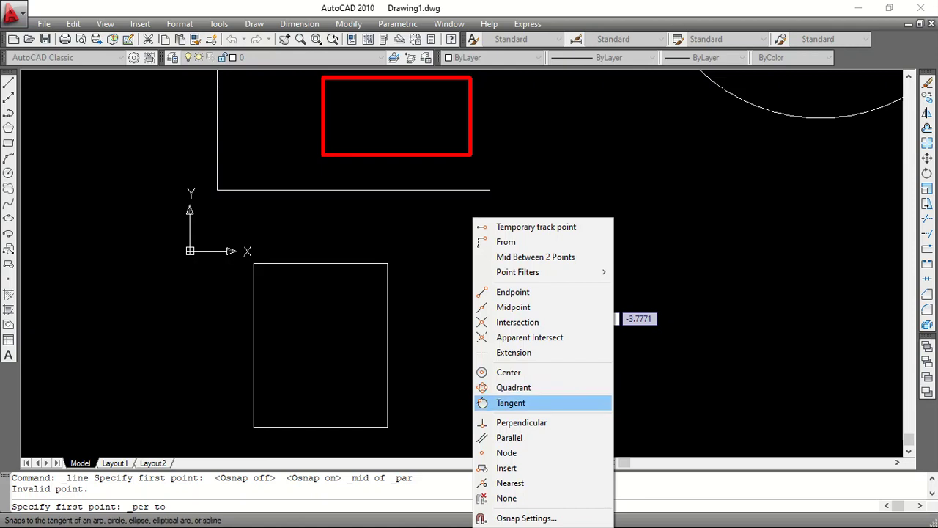
key("Escape")
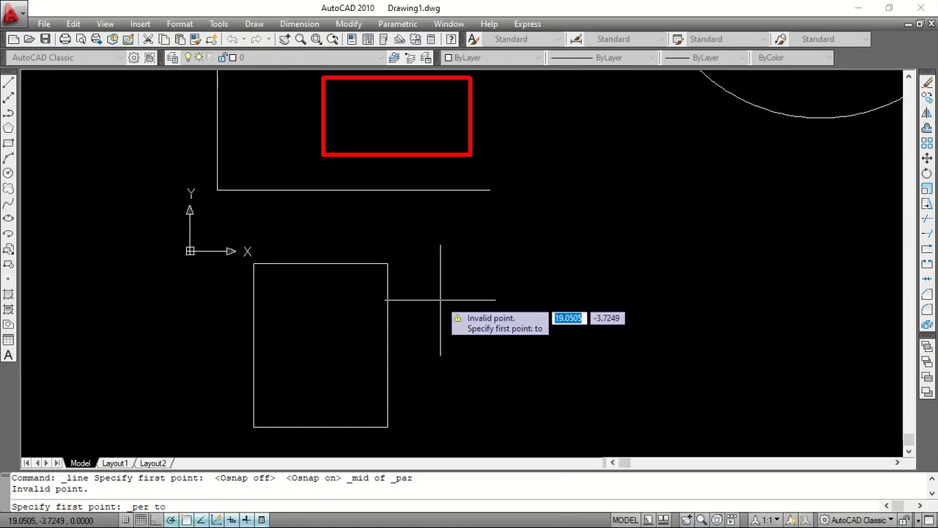
- Leave the Perpendicular snap attempt, start a new line, and toggle Dynamic UCS off and back on
key("Escape")
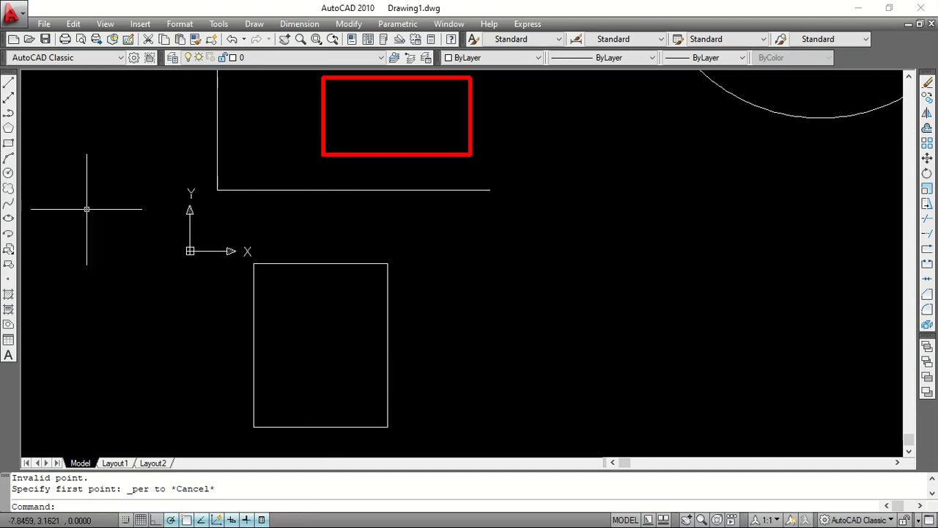
left_click(8, 82)
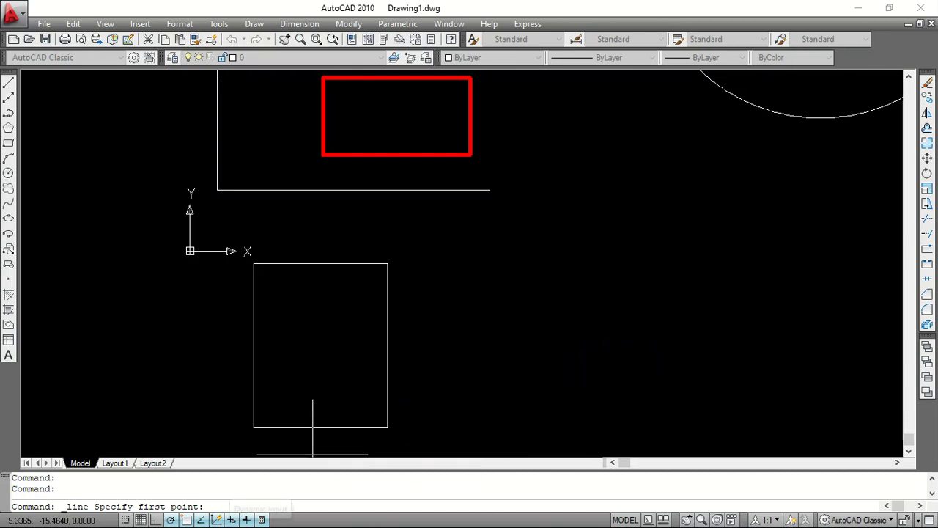
left_click(232, 519)
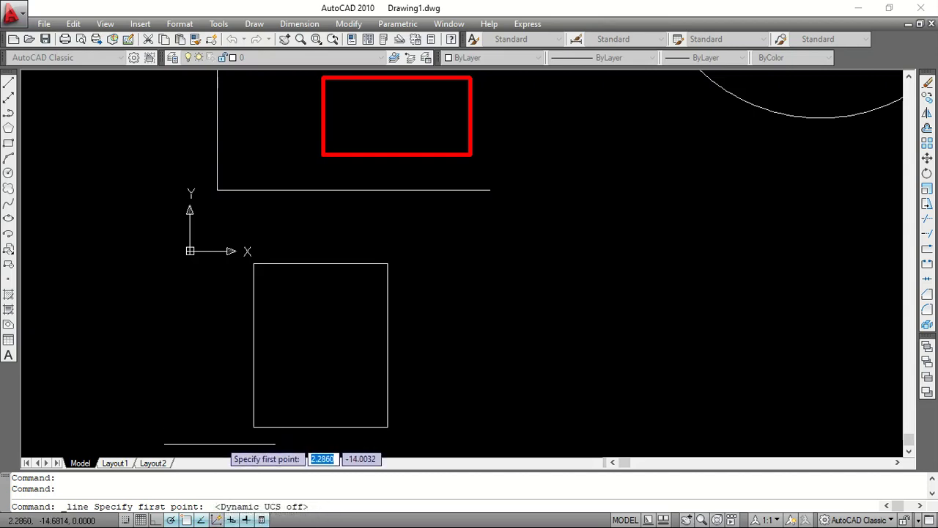
left_click(216, 519)
- Turn Quick Properties off, cancel the line, select the white rectangle's upper edge, and toggle its Quick Properties panel on and off
scroll(188, 216, "up", 3)
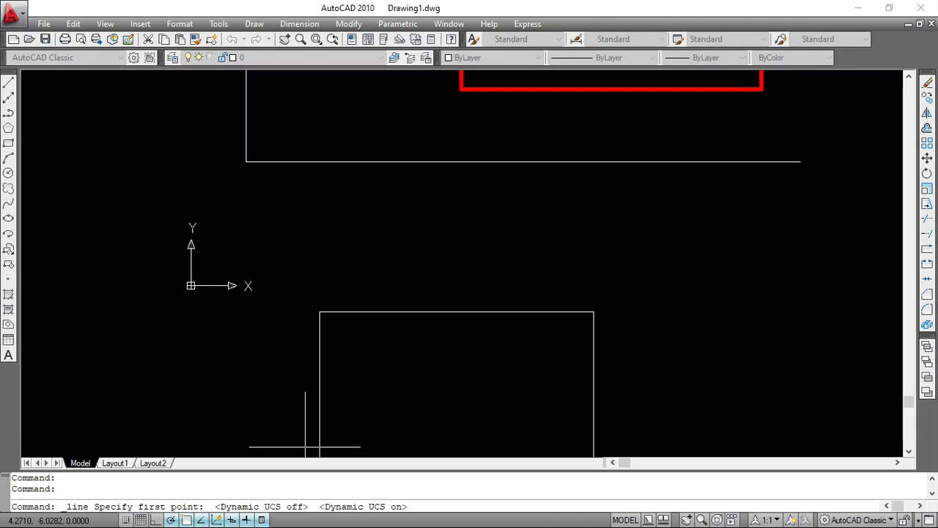
key("ctrl+shift+p")
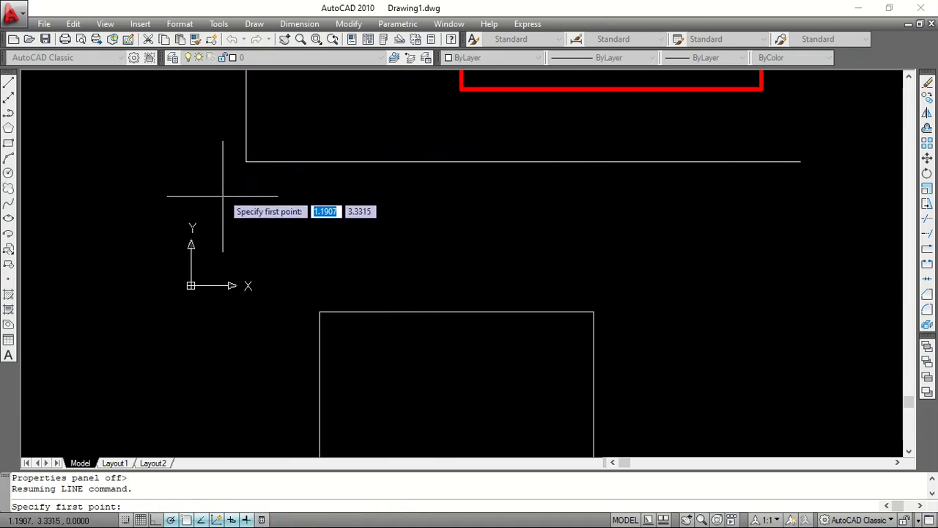
key("Escape")
left_click(372, 311)
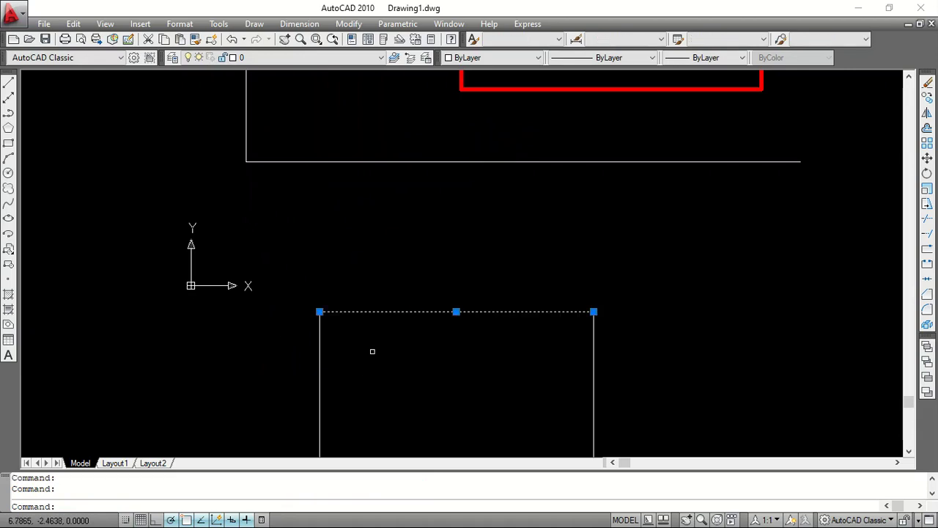
key("ctrl+shift+p")
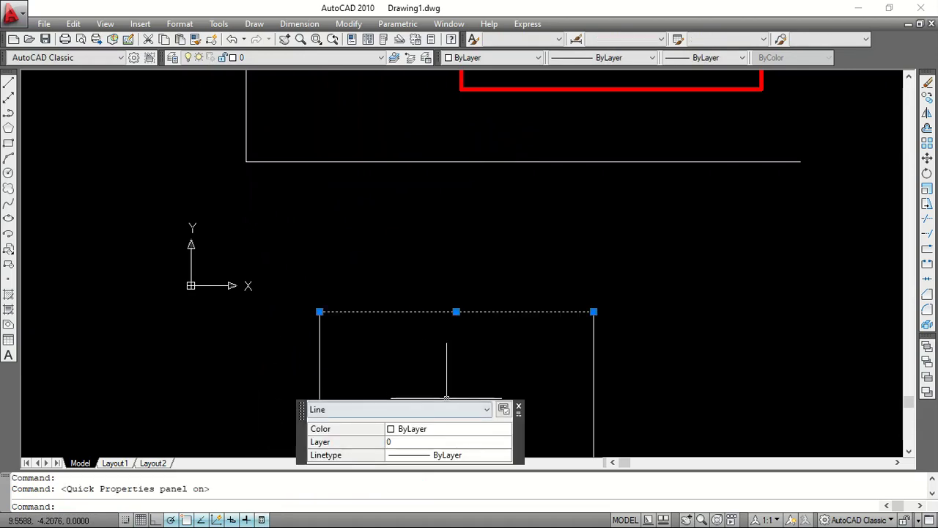
left_click(261, 520)
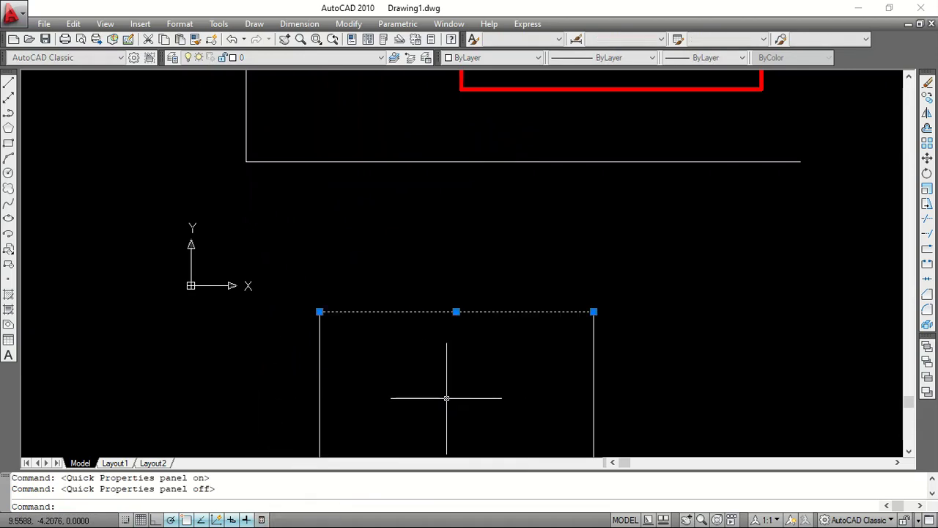
- Draw three connected Line segments as an open-sided shape from about -20.5, 7.5, its upper edge about 18.3 units long, using Ortho
scroll(458, 293, "down", 2)
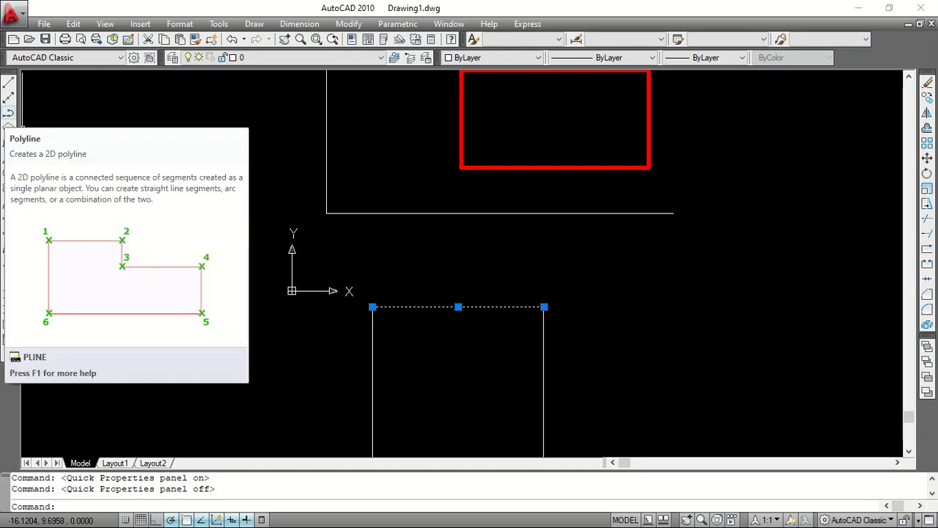
left_click(8, 113)
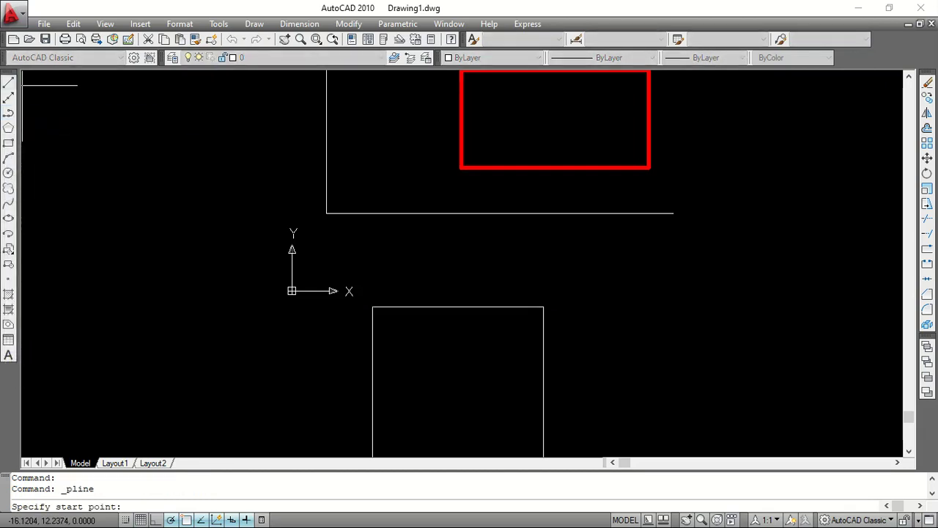
left_click(9, 82)
scroll(440, 197, "down", 2)
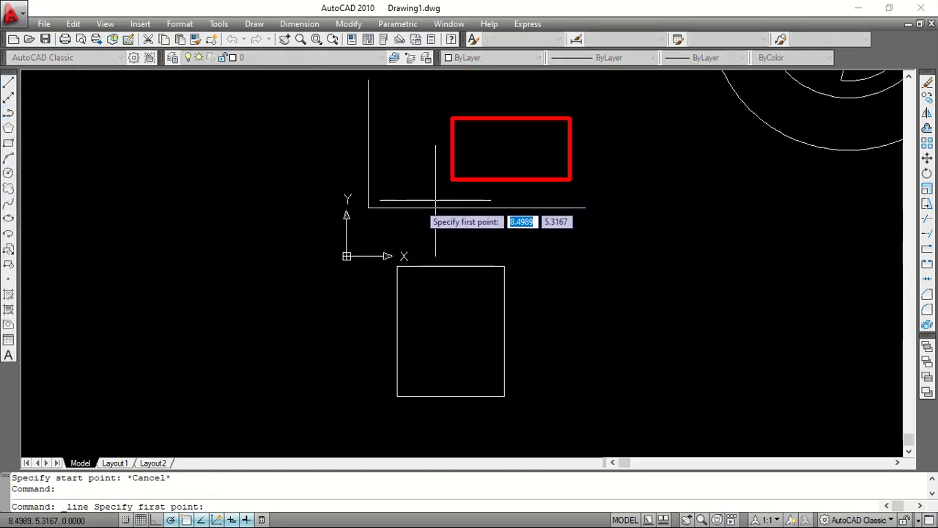
left_click(132, 176)
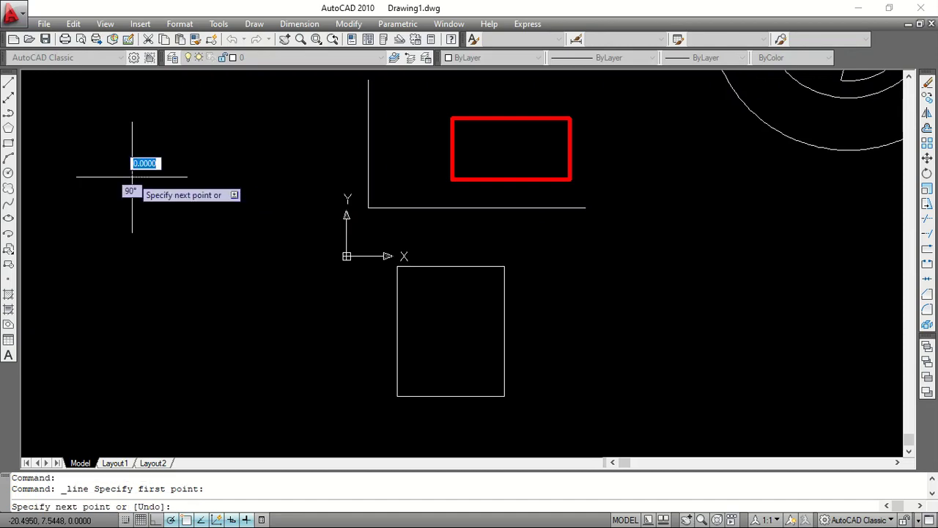
left_click(323, 176)
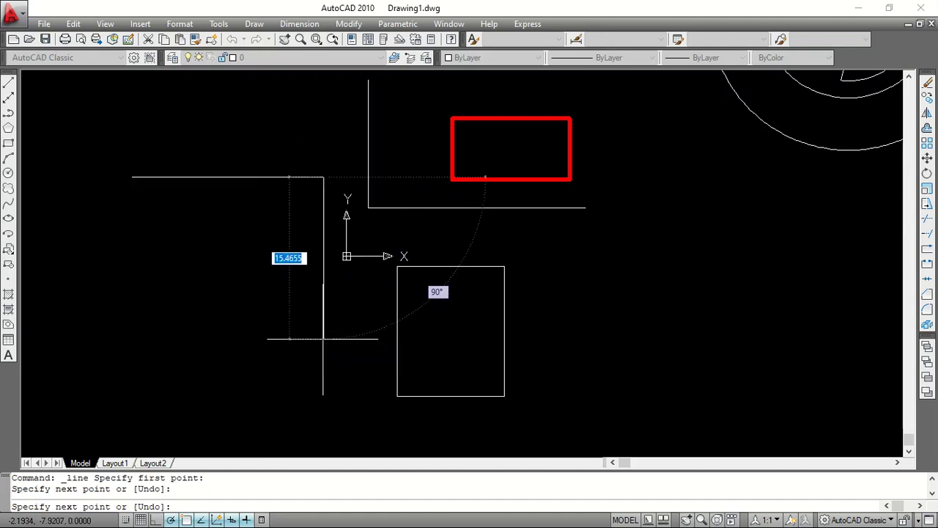
left_click(283, 317)
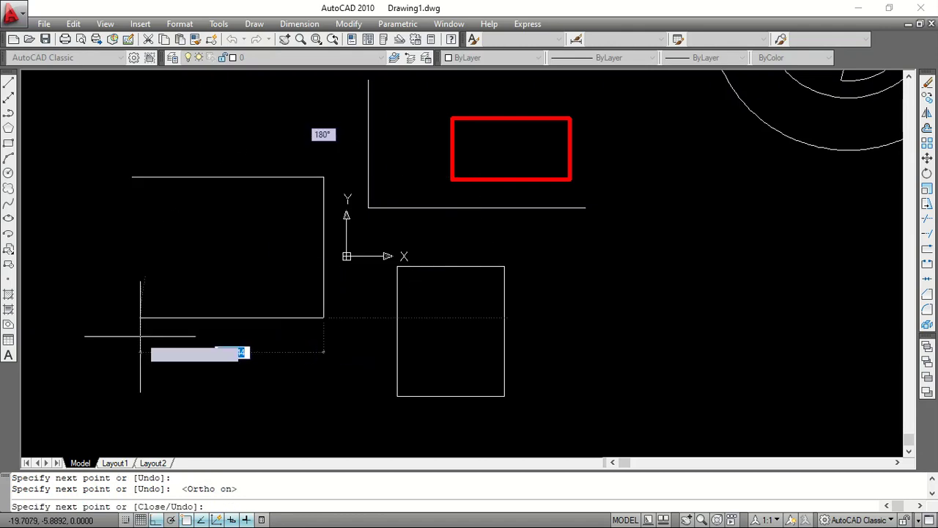
left_click(101, 318)
key("Escape")
- Select the lower and vertical segments of the new shape one at a time to check whether each is a separate object
left_click(197, 318)
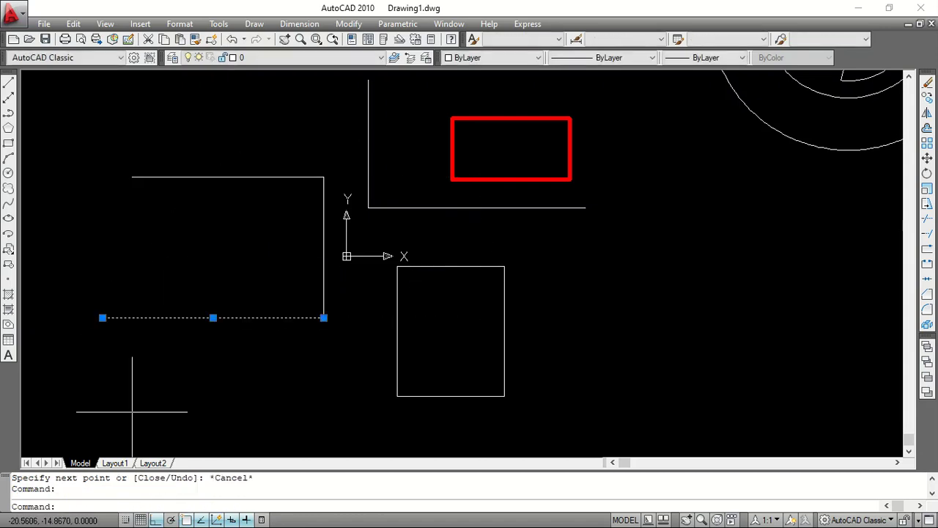
key("Escape")
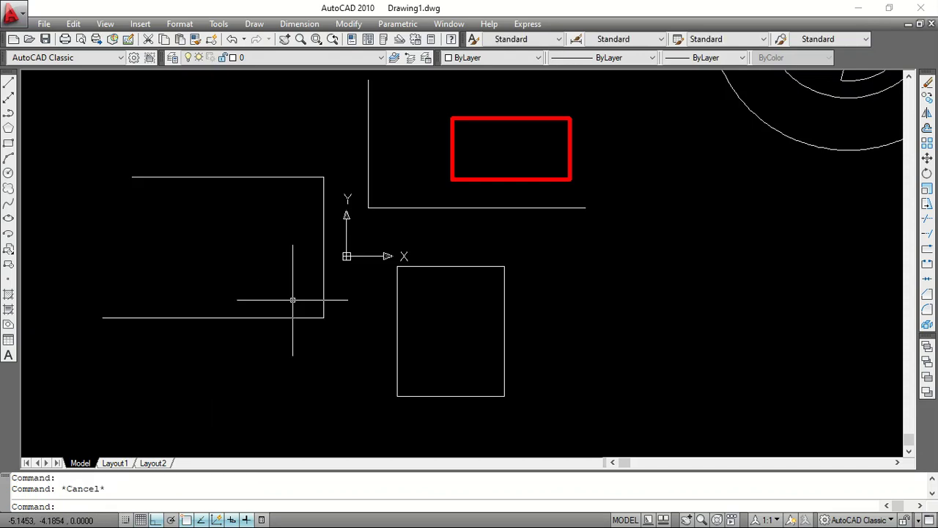
left_click(322, 277)
key("Escape")
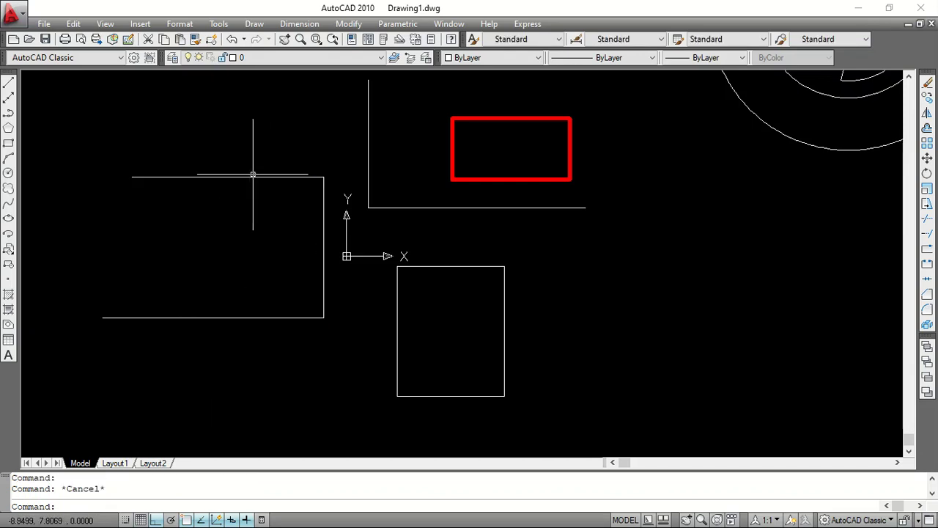
- Draw a matching open three-sided polyline below the line shape, its upper edge about 18.9 units long, and select it to check its grouping
left_click(8, 112)
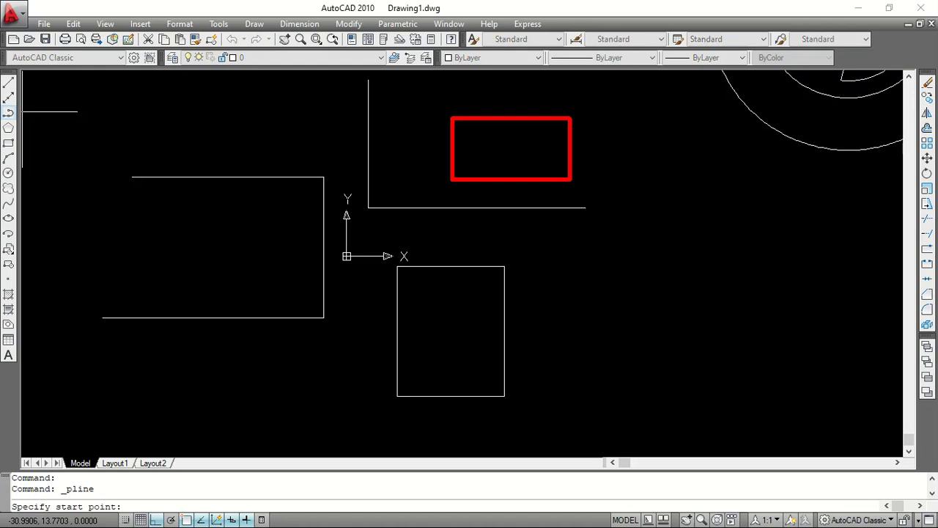
scroll(115, 126, "down", 2)
left_click(176, 298)
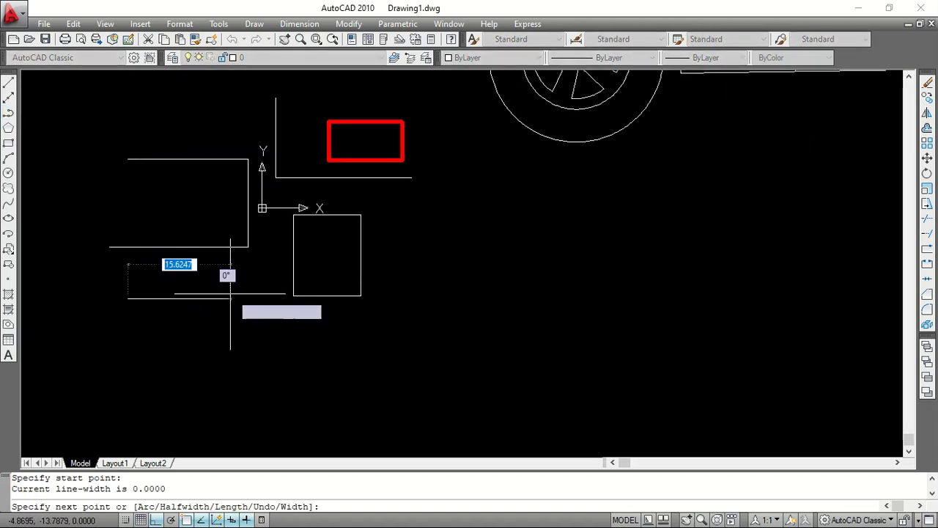
left_click(251, 298)
left_click(257, 411)
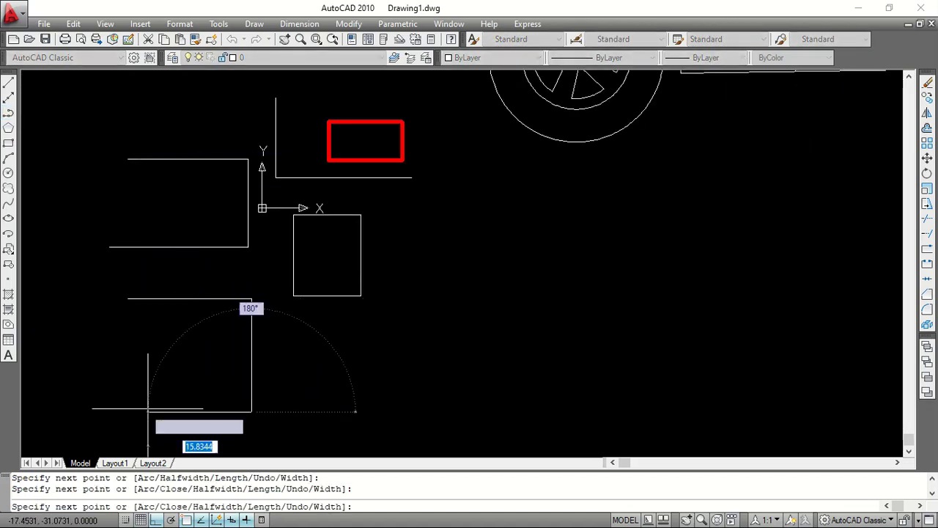
left_click(96, 411)
key("Escape")
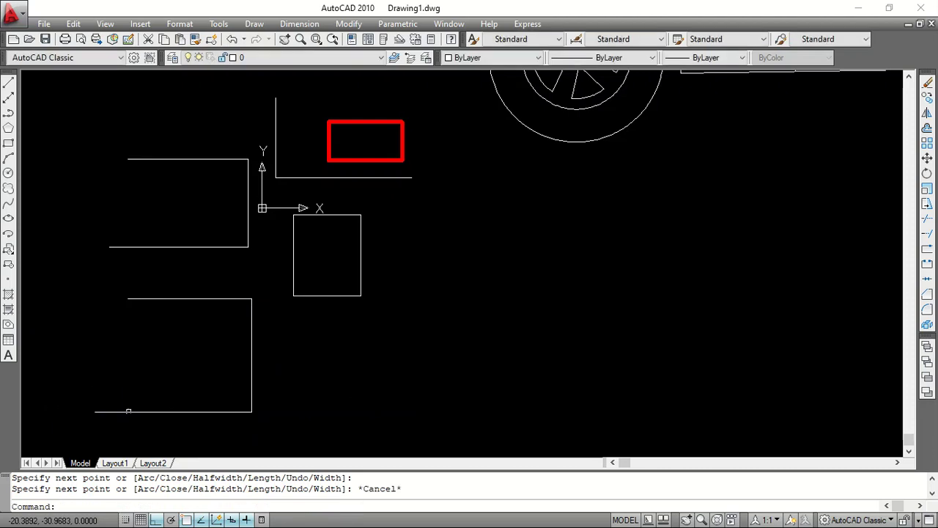
left_click(149, 413)
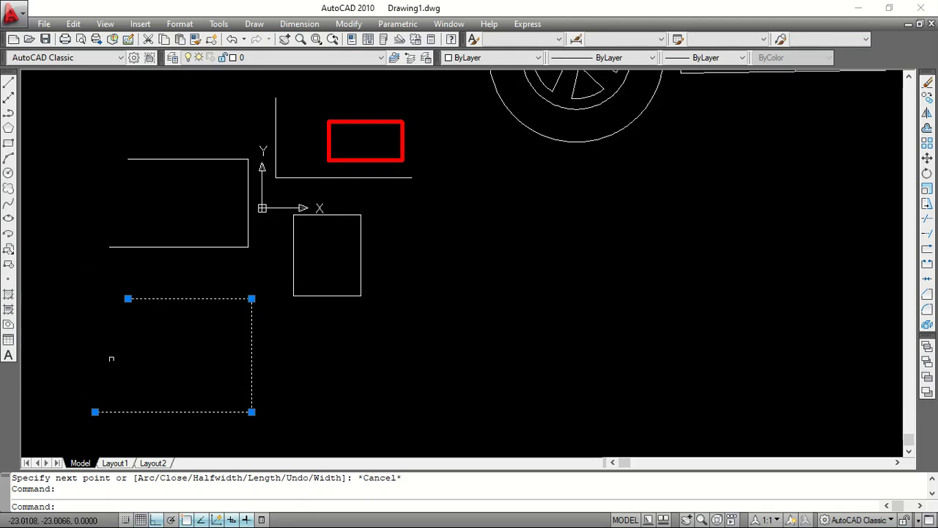
key("Escape")
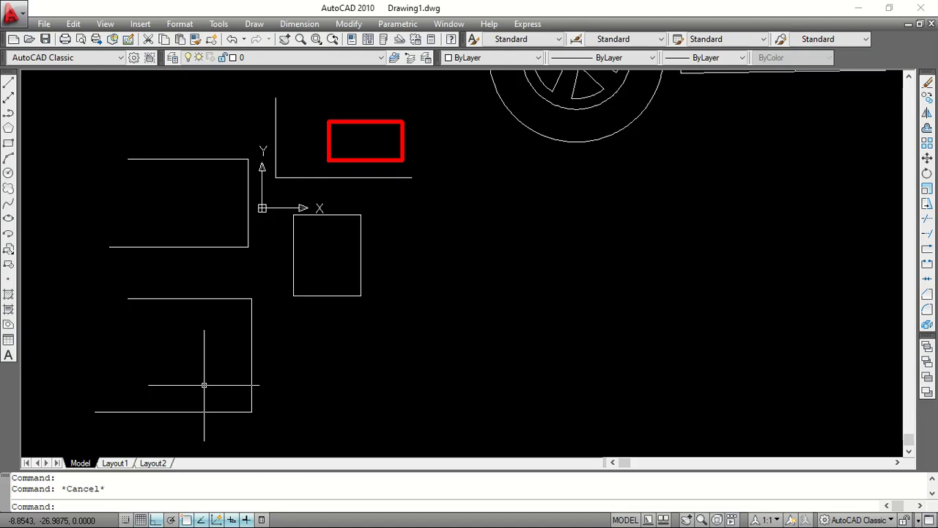
- Draw a vertical and a horizontal construction line through one point between the white rectangle and the car's front wheel
left_click(9, 96)
left_click(443, 203)
left_click(434, 354)
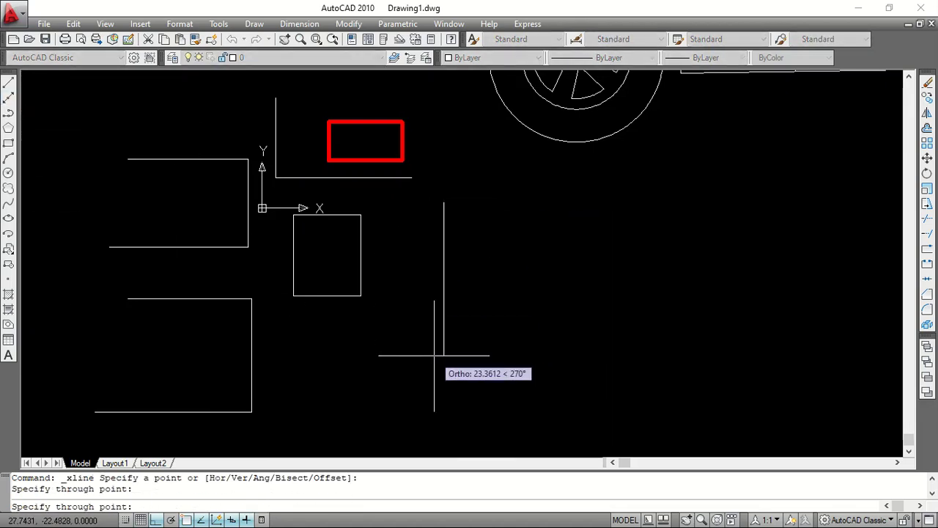
left_click(567, 216)
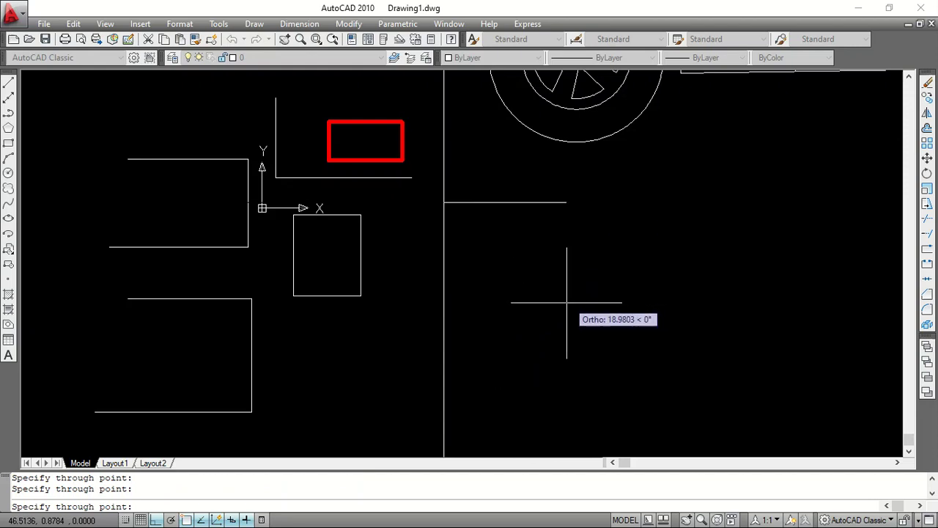
key("Escape")
scroll(407, 261, "down", 3)
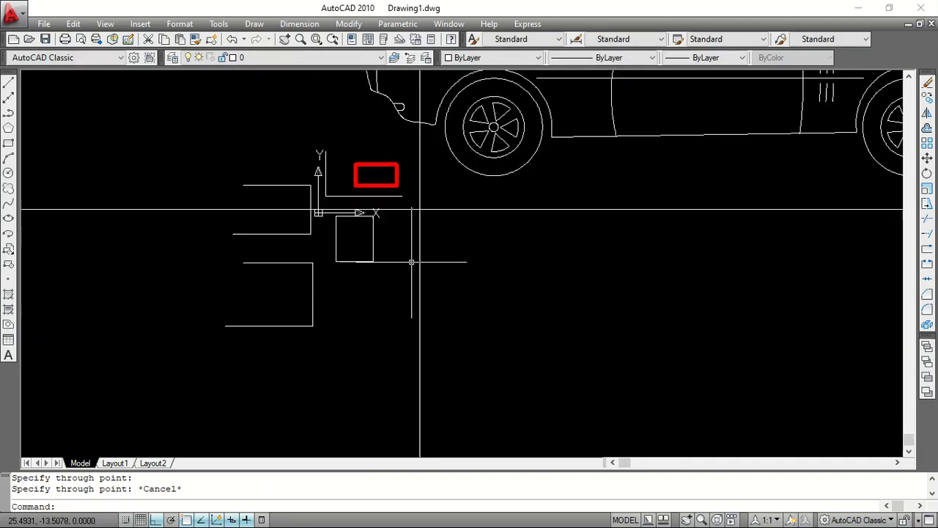
- Erase both construction lines with a crossing selection around their intersection
scroll(418, 213, "up", 3)
scroll(397, 207, "up", 1)
left_click(482, 247)
left_click(423, 206)
key("Delete")
scroll(421, 319, "down", 4)
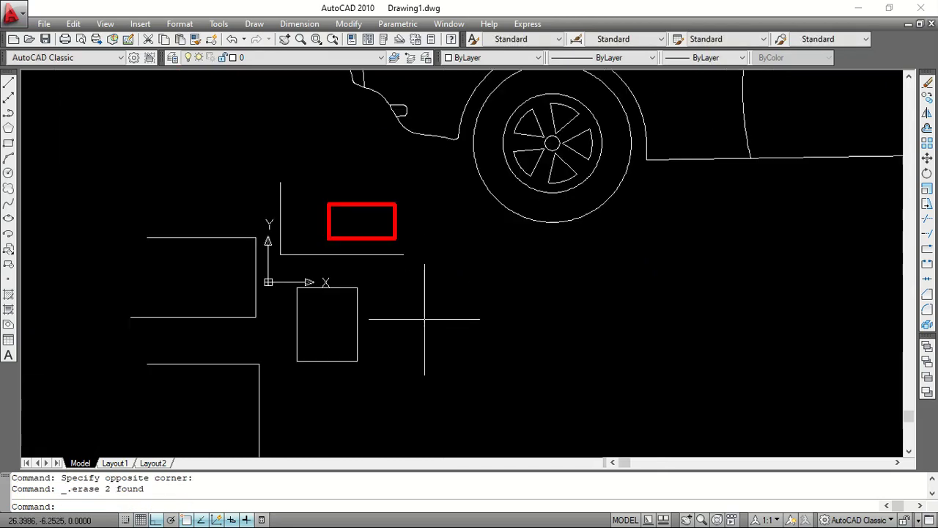
scroll(363, 278, "down", 2)
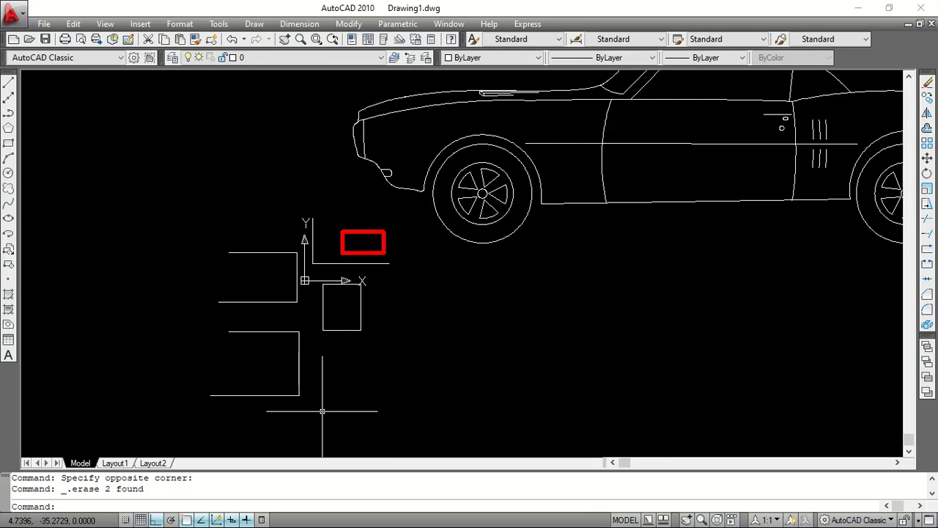
- Minimize AutoCAD and launch the Vidmore screen recorder from the desktop
left_click(858, 7)
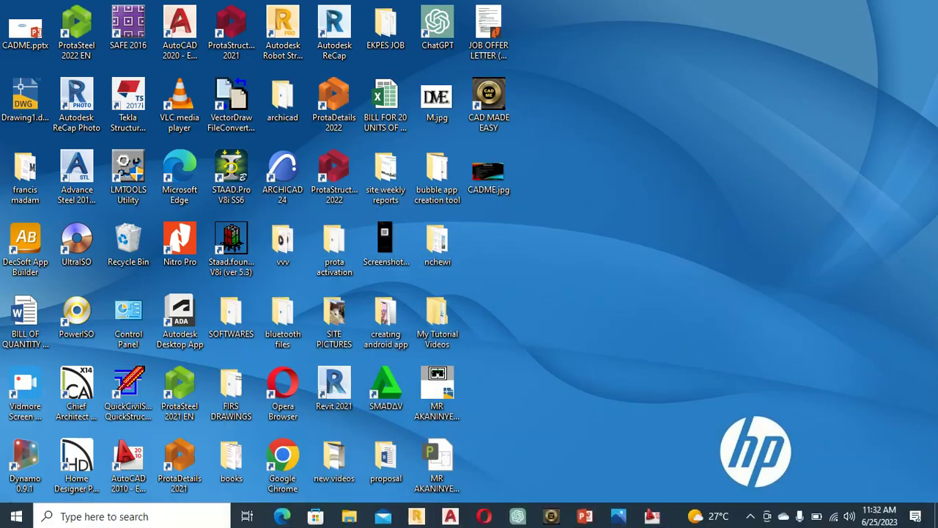
mouse_move(651, 514)
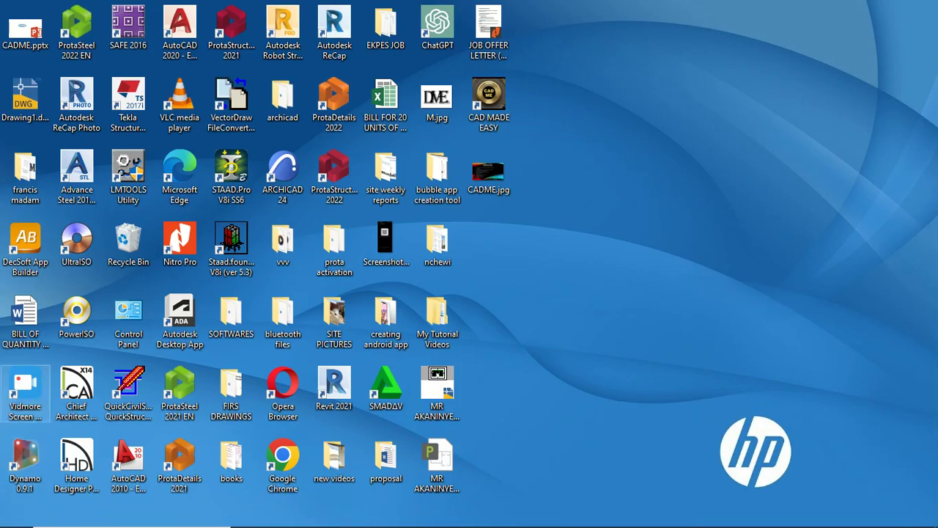
double_click(25, 396)
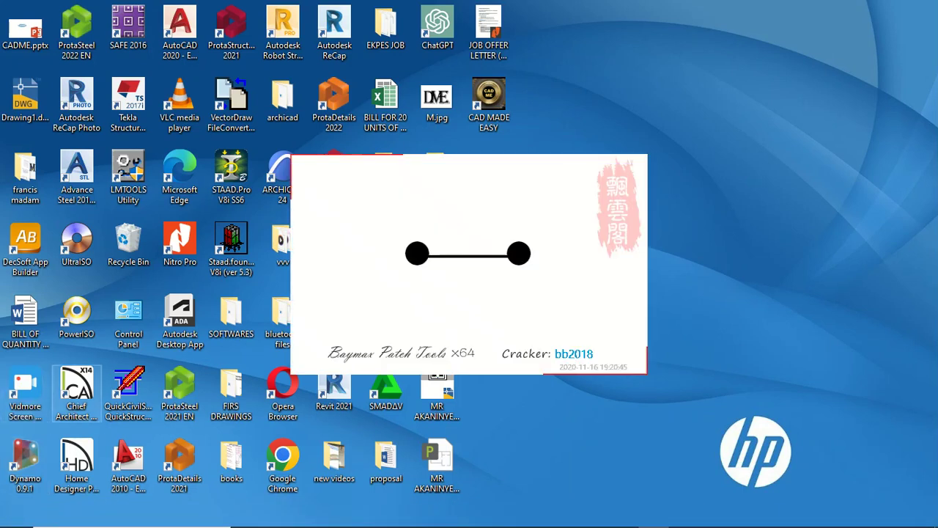